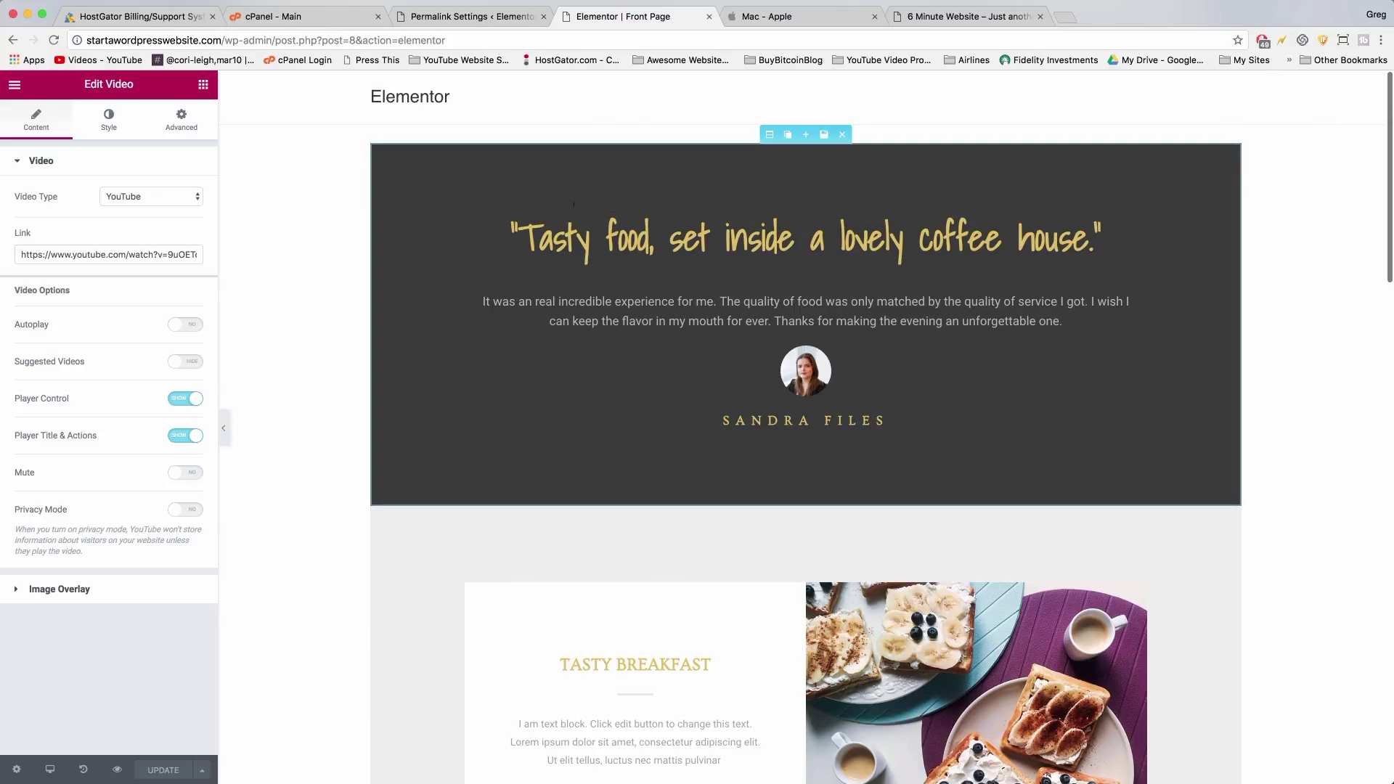
Scroll down the page to find the 'Writing, made simple' section
{"action": "scroll", "coordinate": [733, 446], "scroll_direction": "down", "scroll_amount": 20}
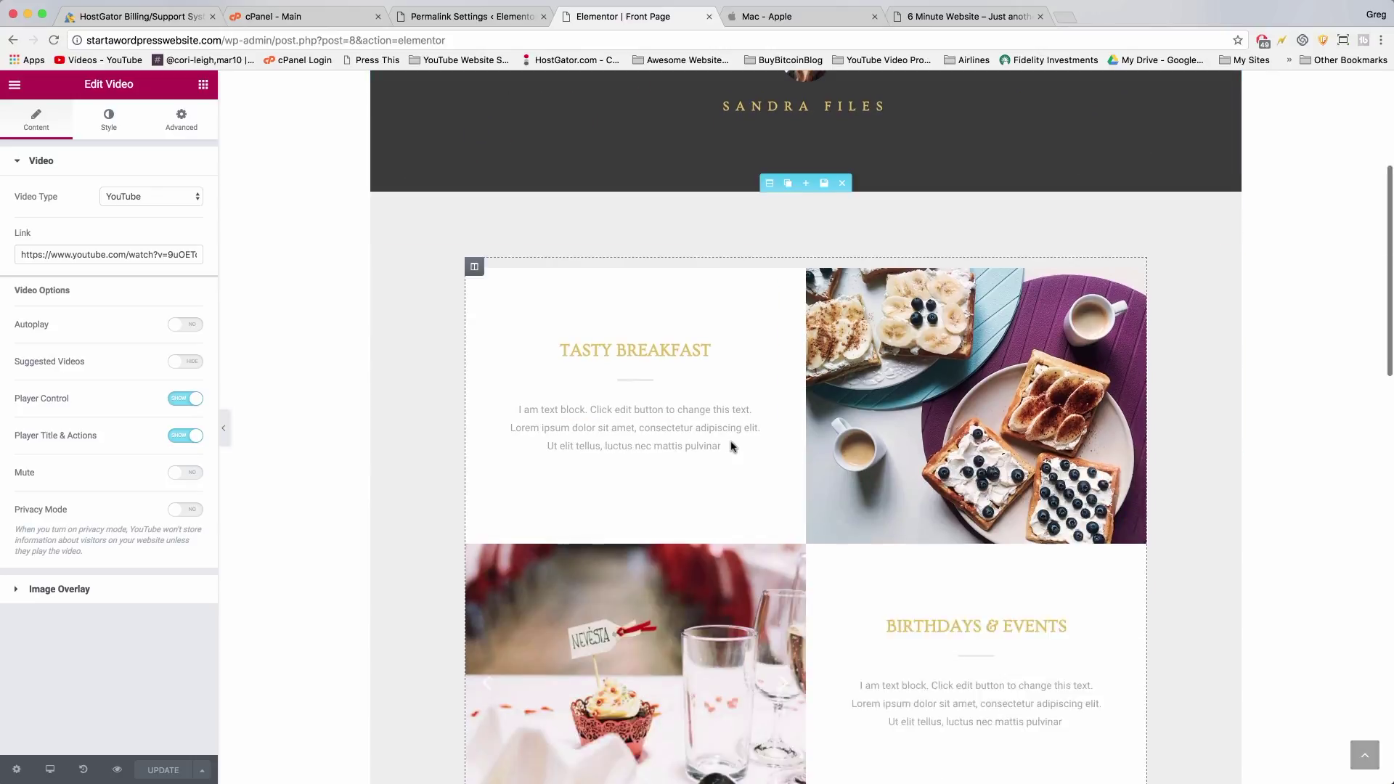
{"action": "scroll", "coordinate": [733, 446], "scroll_direction": "up", "scroll_amount": 5}
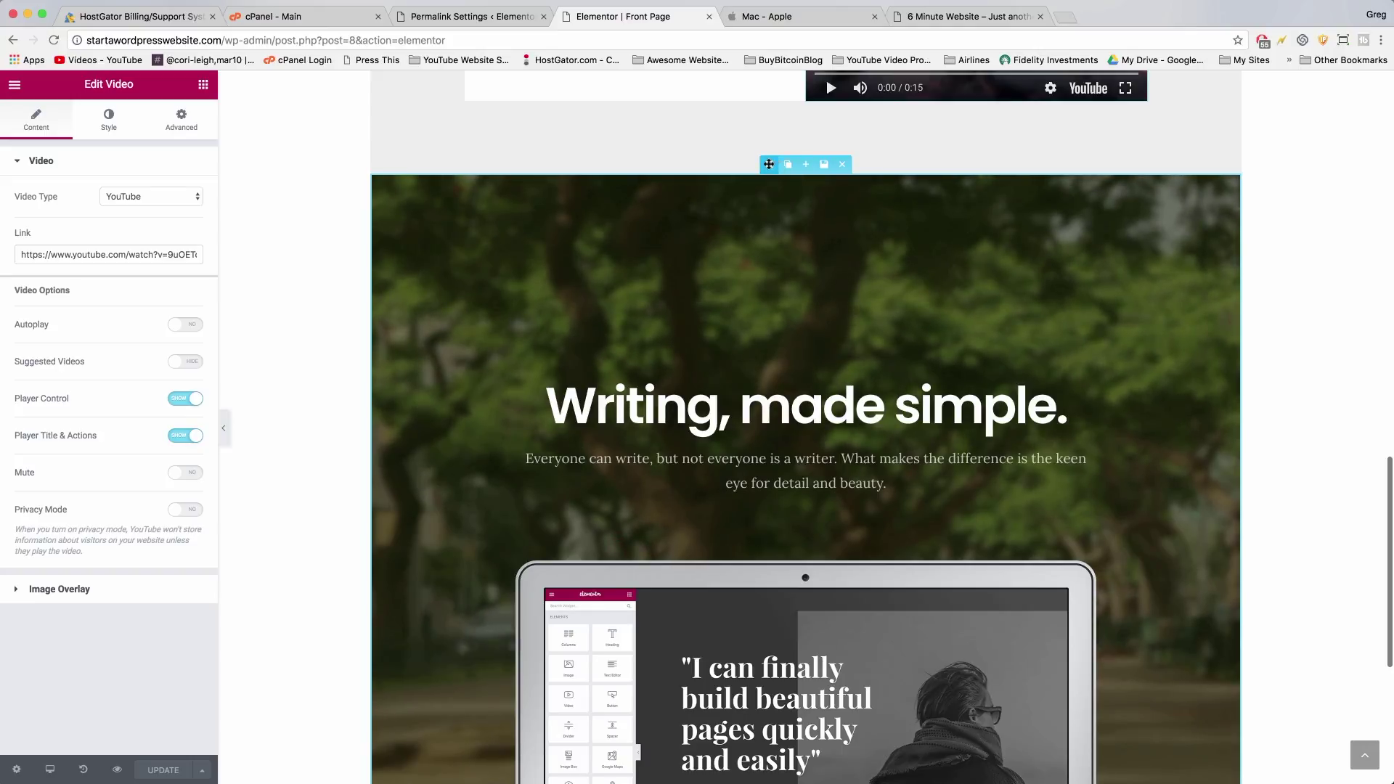
Copy the 'Writing, made simple' section's background Video Link from its Style settings
{"action": "left_click", "coordinate": [770, 165]}
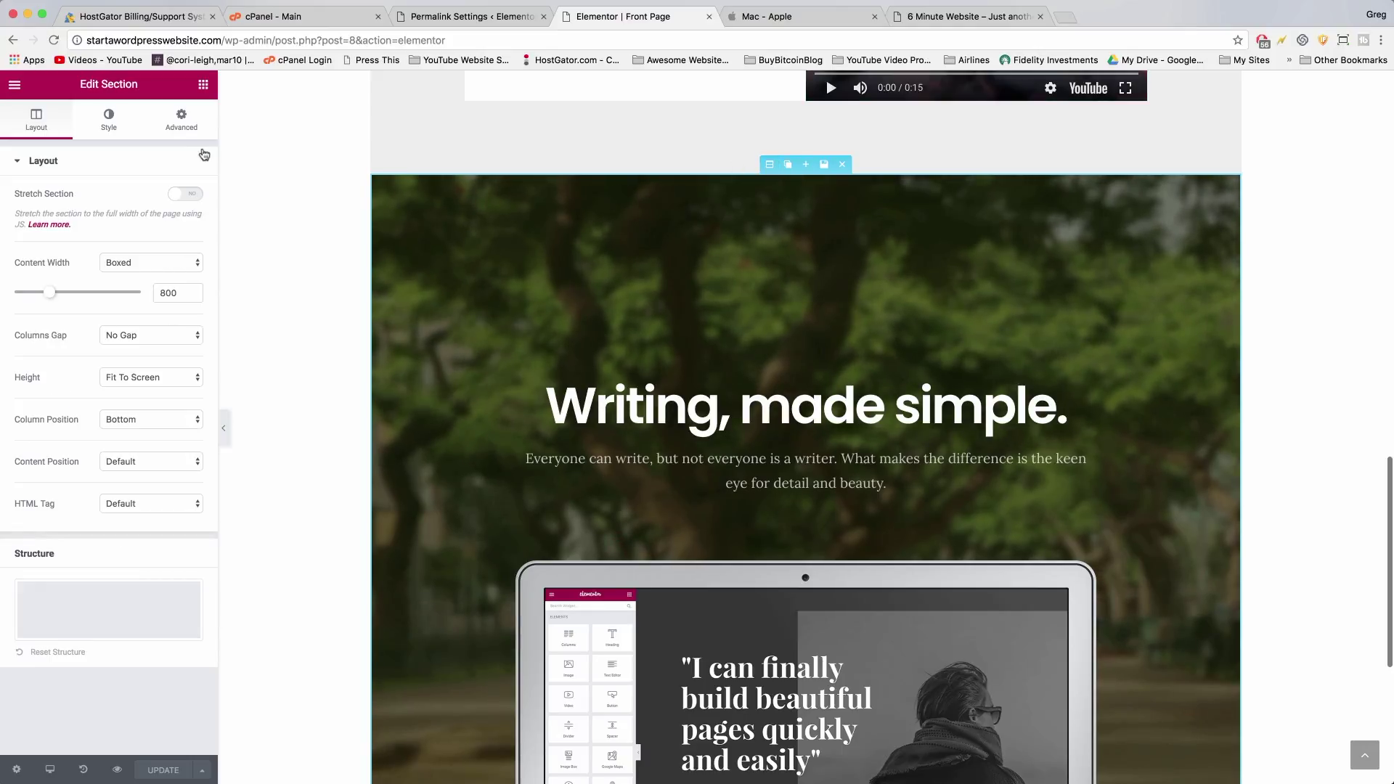
{"action": "left_click", "coordinate": [106, 129]}
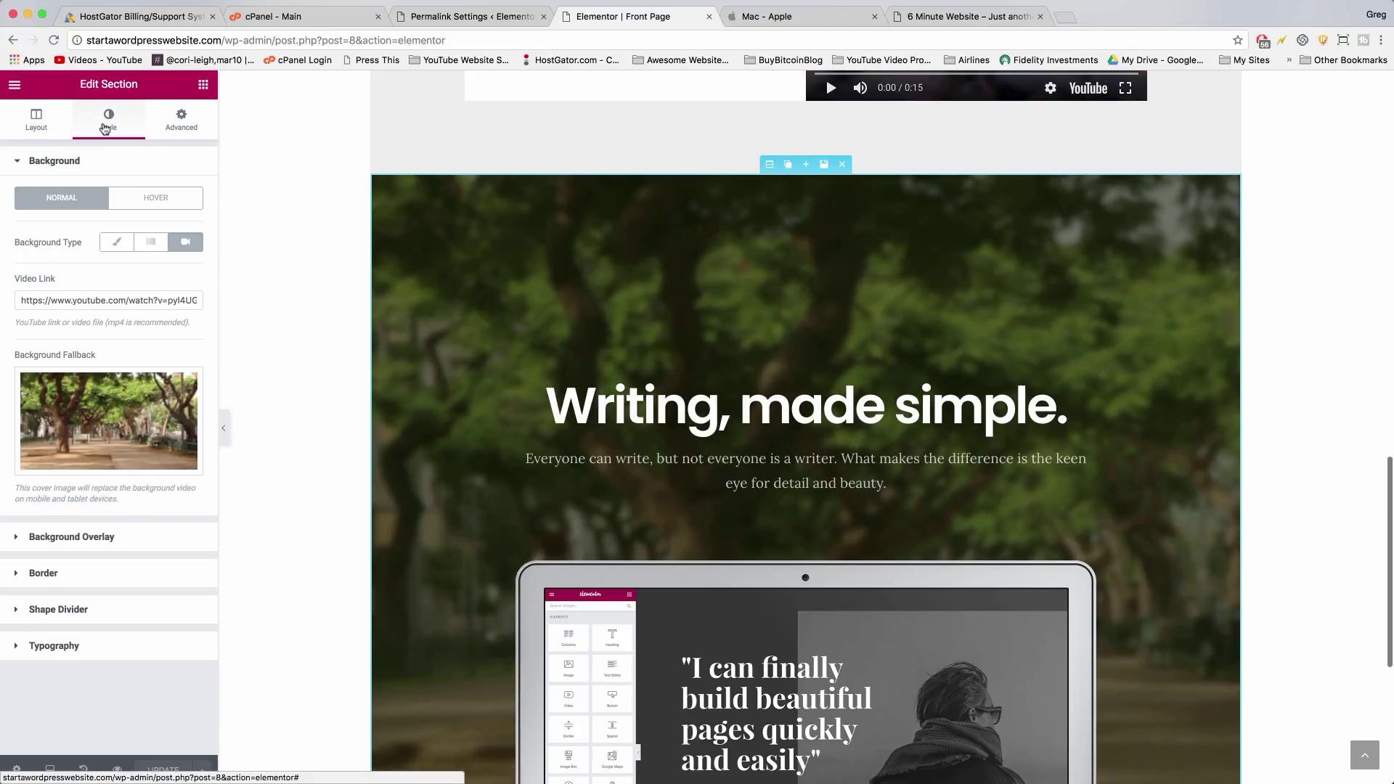
{"action": "triple_click", "coordinate": [55, 300]}
{"action": "double_click", "coordinate": [85, 300]}
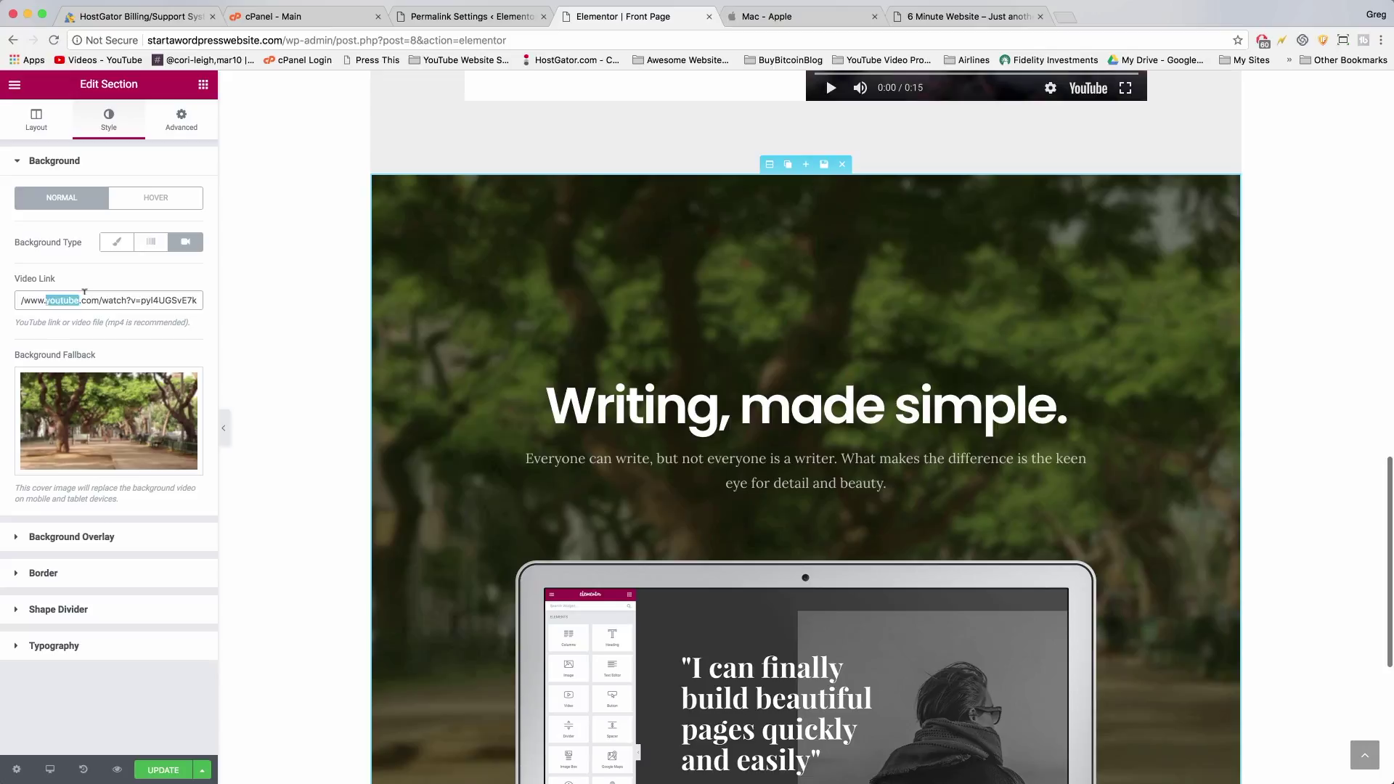
{"action": "right_click", "coordinate": [84, 294]}
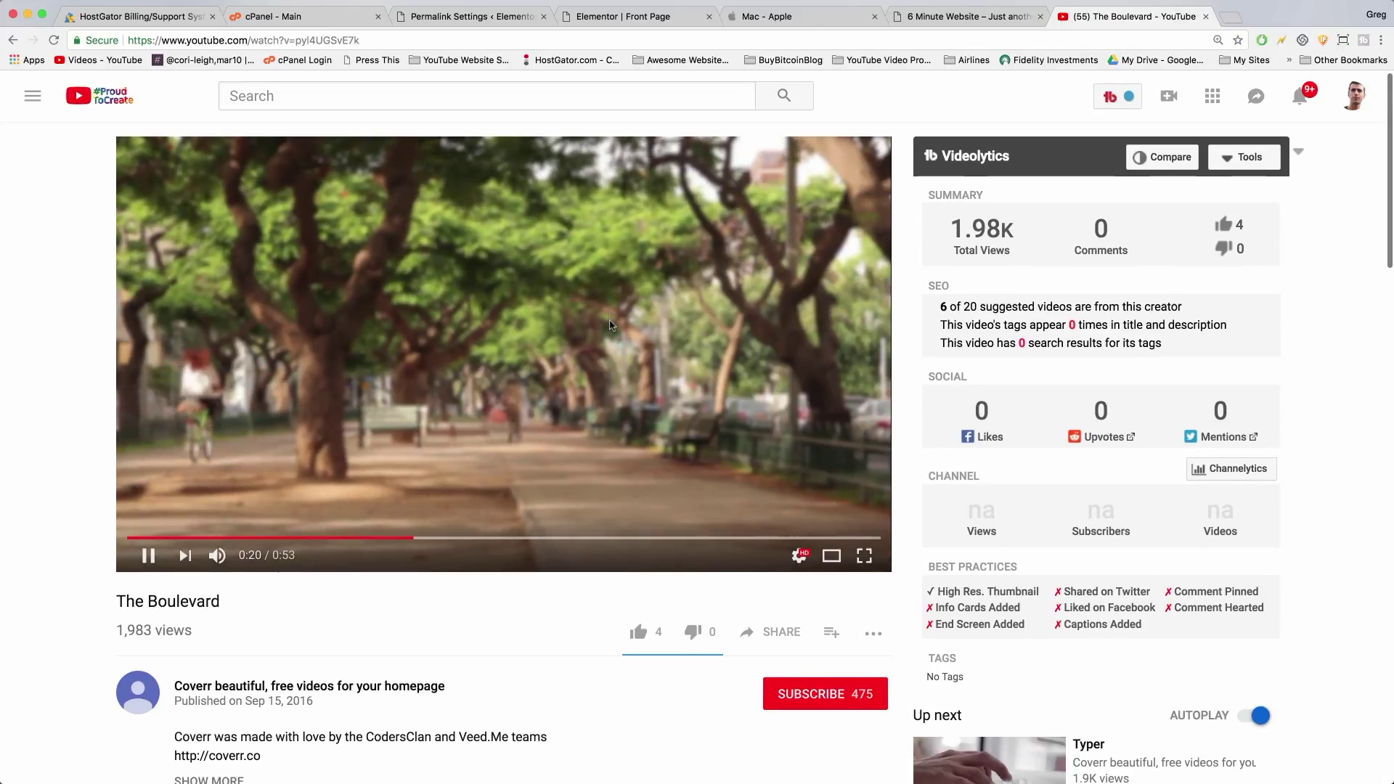
Pause The Boulevard and preview the suggested Coverr 'Typer' clip
{"action": "scroll", "coordinate": [610, 325], "scroll_direction": "down", "scroll_amount": 3}
{"action": "left_click", "coordinate": [541, 312]}
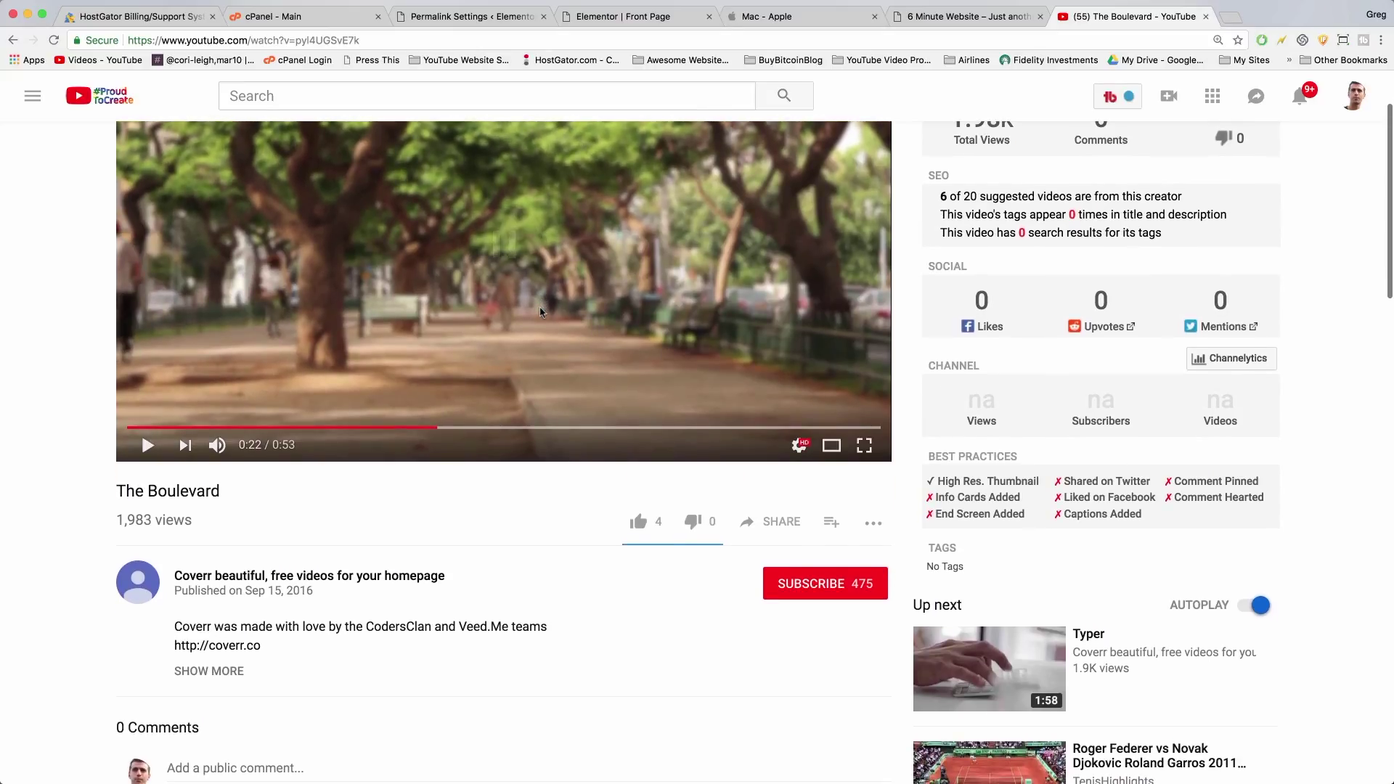
{"action": "scroll", "coordinate": [541, 312], "scroll_direction": "down", "scroll_amount": 5}
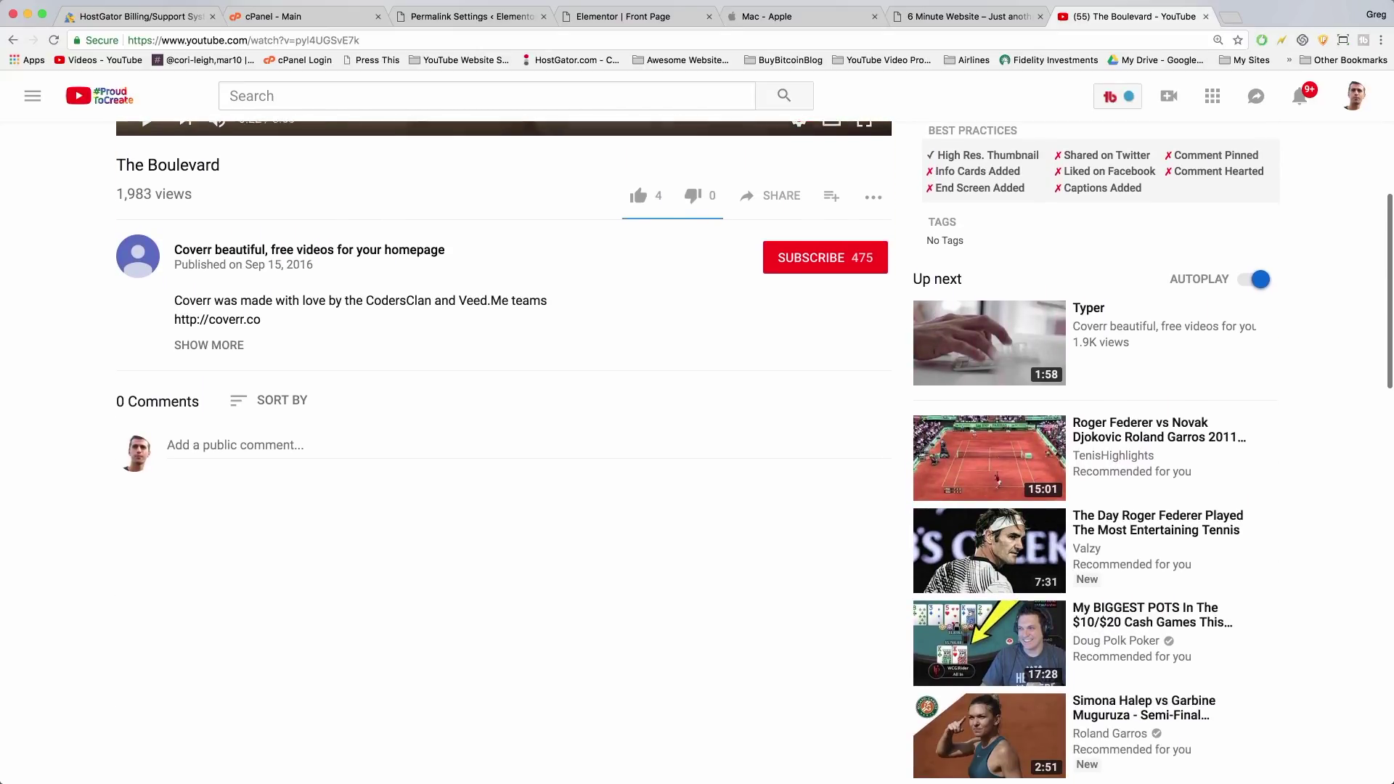
{"action": "left_click", "coordinate": [999, 361]}
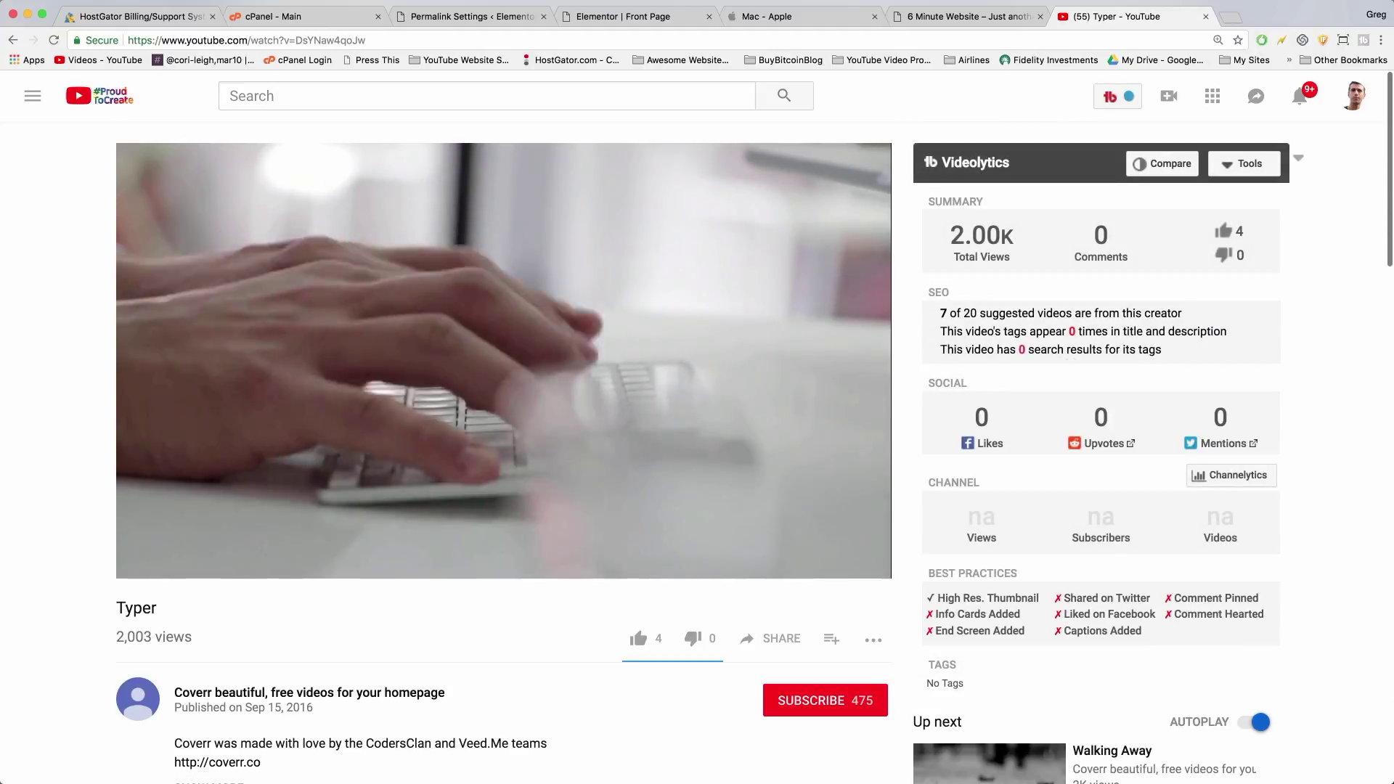
{"action": "left_click", "coordinate": [639, 544]}
{"action": "scroll", "coordinate": [603, 419], "scroll_direction": "down", "scroll_amount": 1}
{"action": "scroll", "coordinate": [603, 419], "scroll_direction": "down", "scroll_amount": 1}
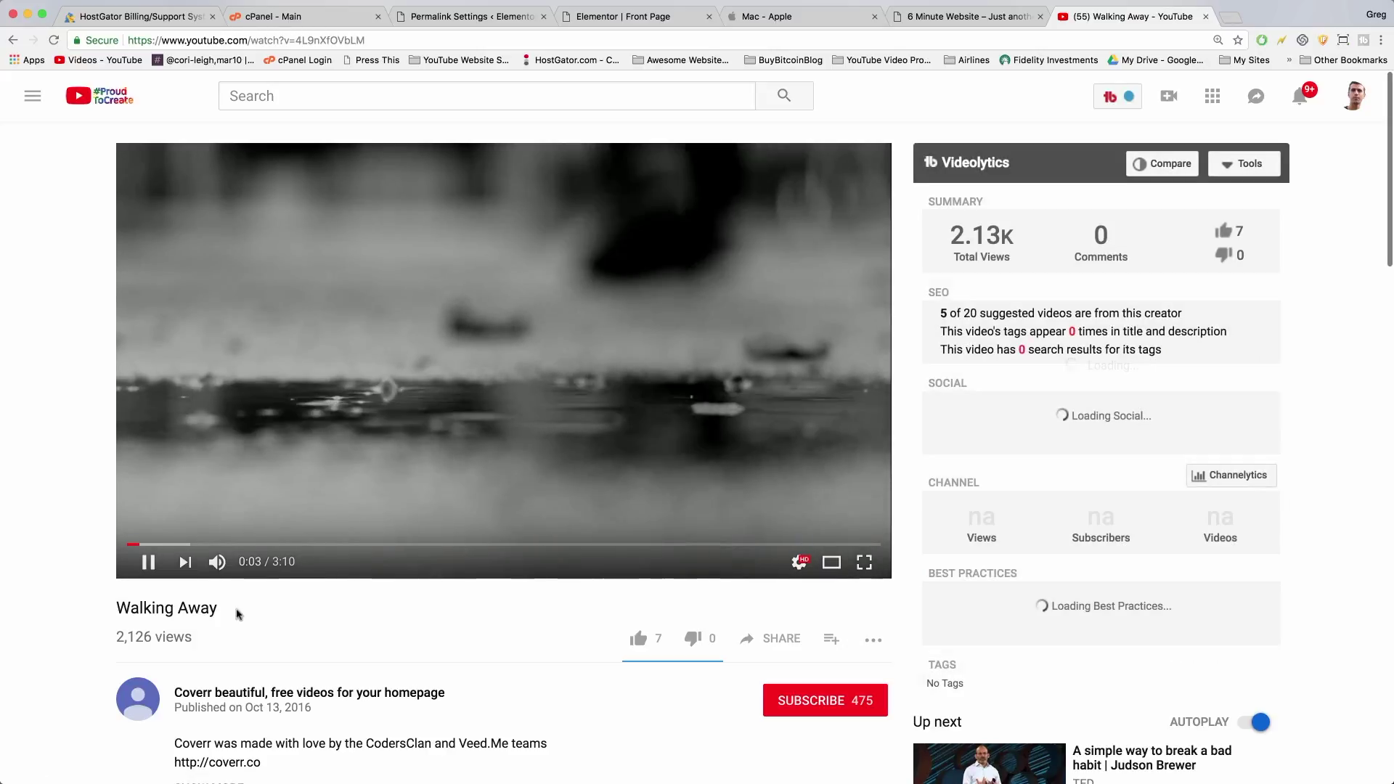
Browse the Coverr channel and return to its Videos grid
{"action": "left_click", "coordinate": [211, 696]}
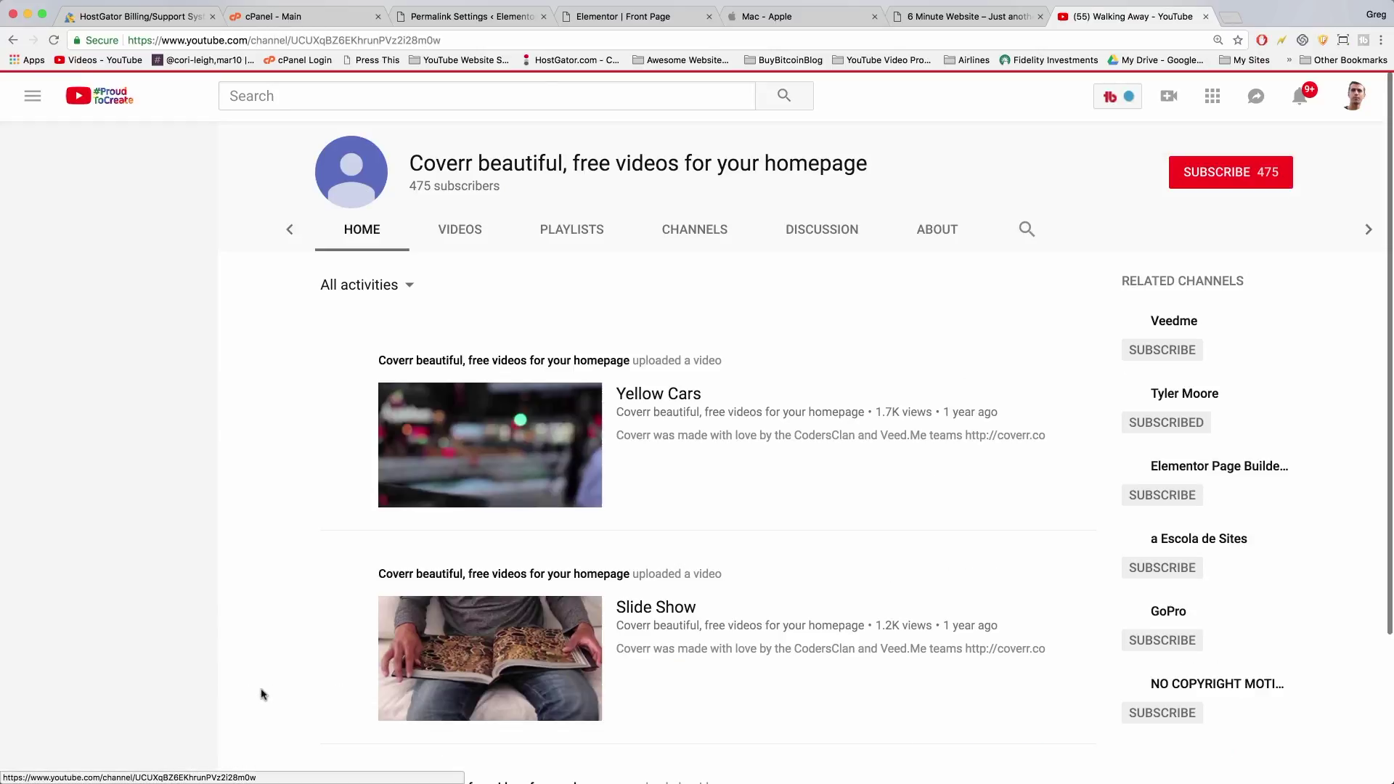
{"action": "scroll", "coordinate": [423, 463], "scroll_direction": "down", "scroll_amount": 12}
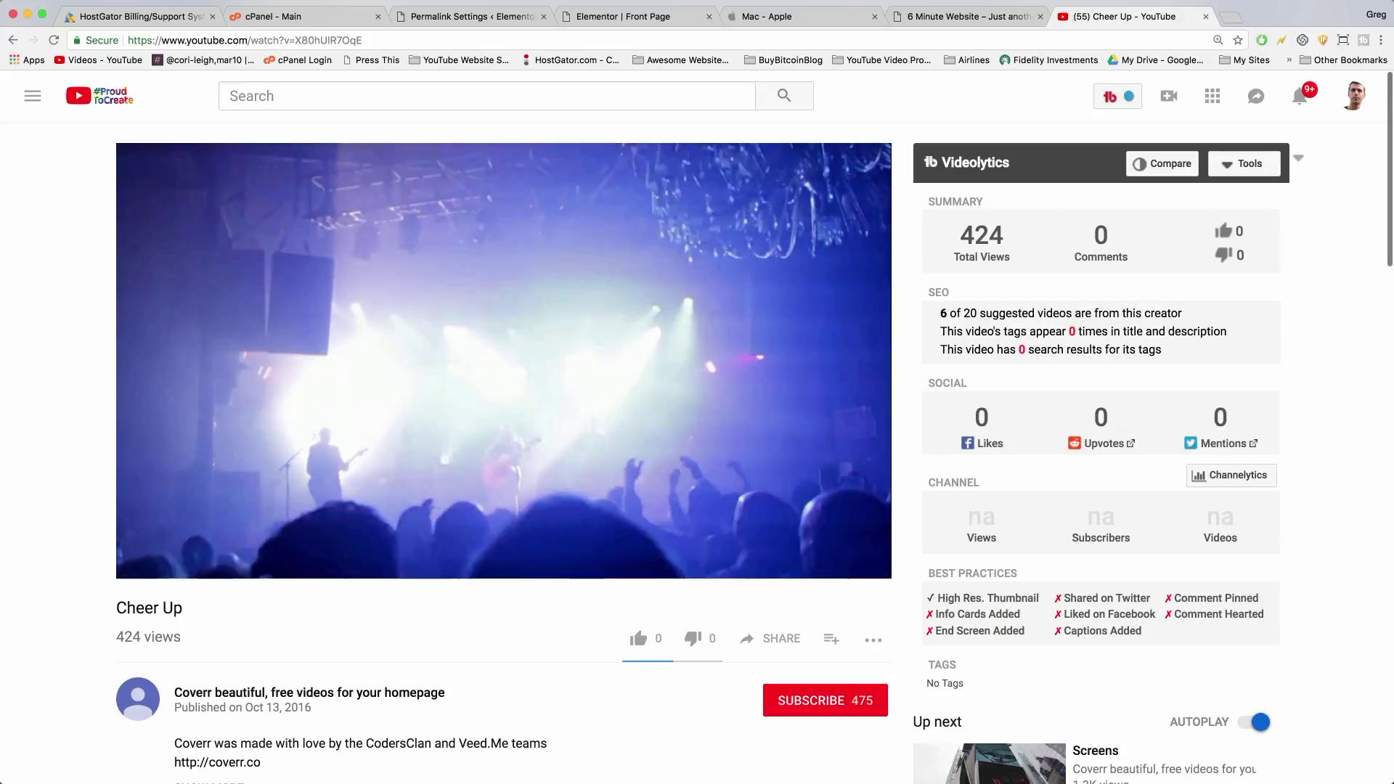
{"action": "scroll", "coordinate": [542, 638], "scroll_direction": "down", "scroll_amount": 3}
{"action": "scroll", "coordinate": [538, 641], "scroll_direction": "down", "scroll_amount": 4}
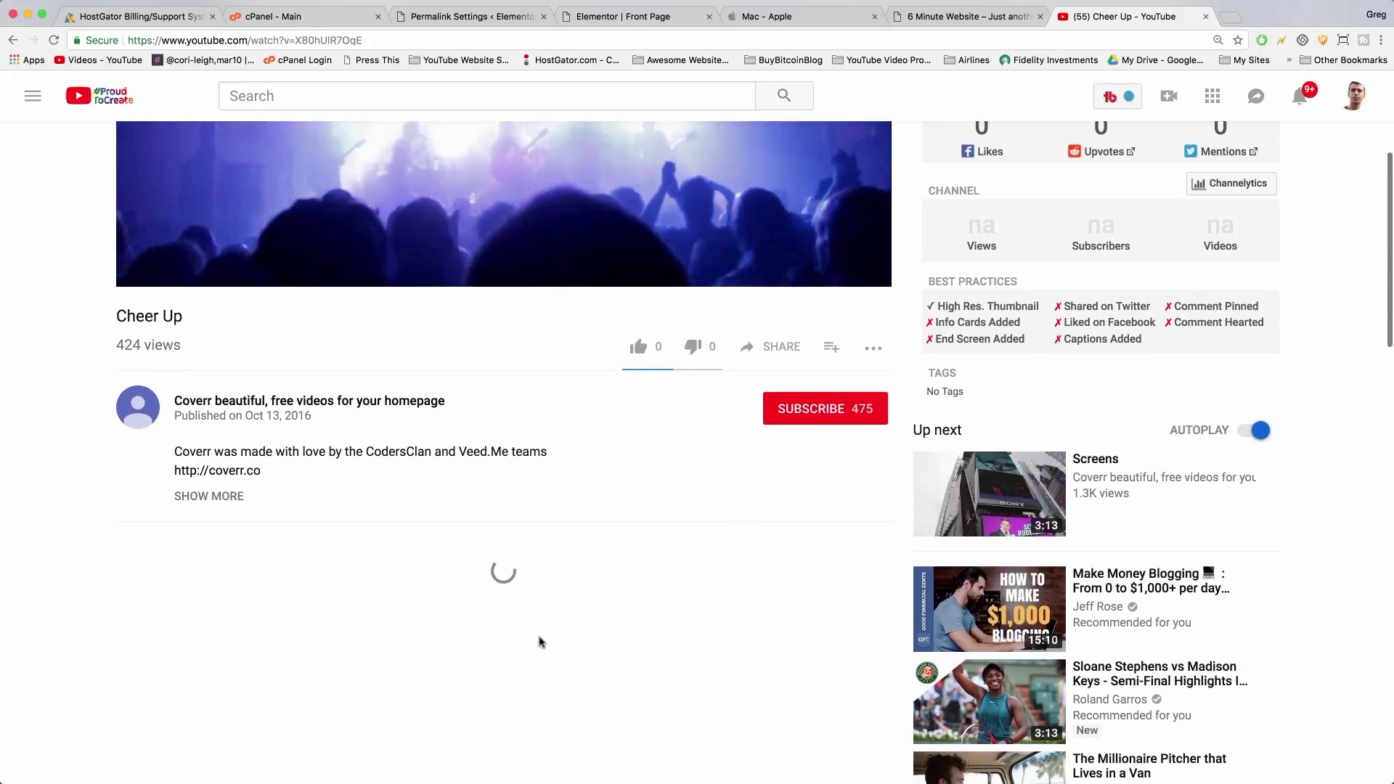
{"action": "scroll", "coordinate": [538, 642], "scroll_direction": "up", "scroll_amount": 6}
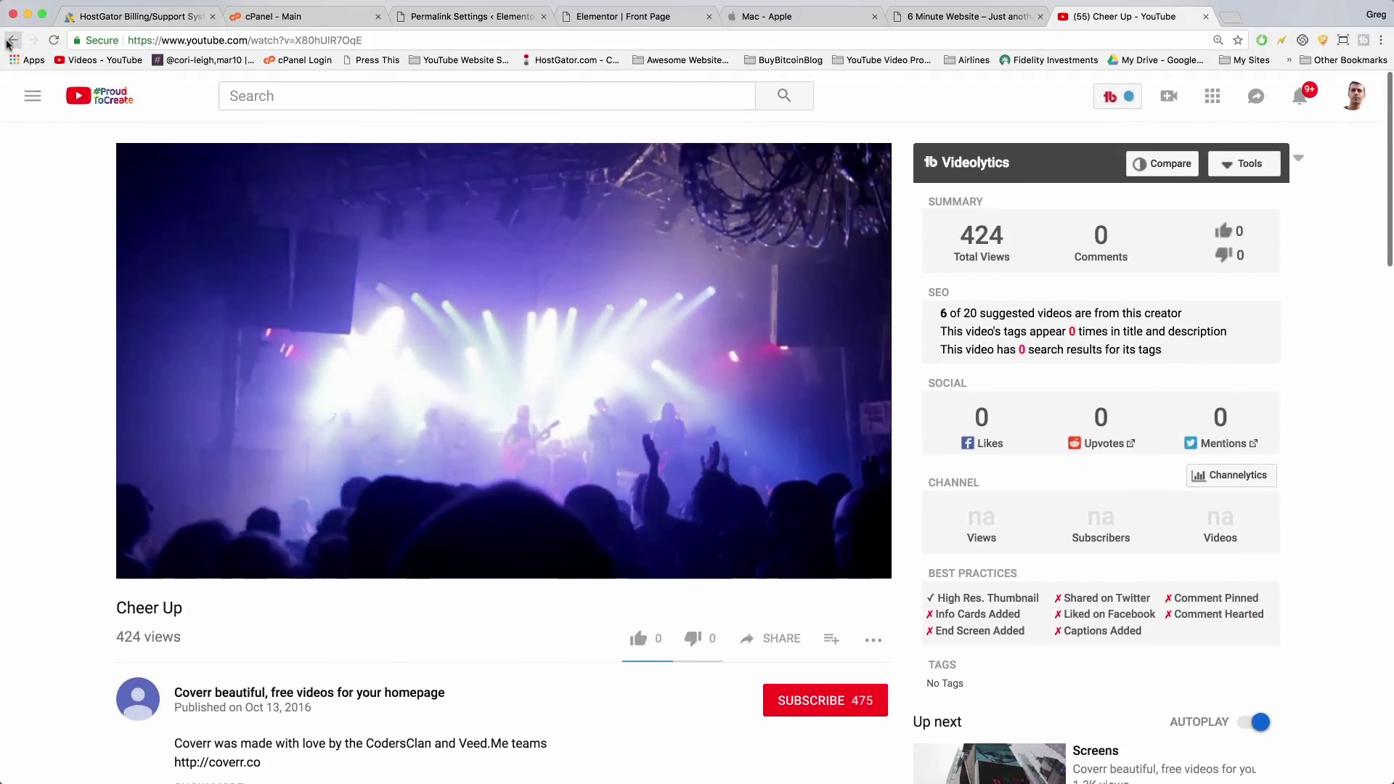
{"action": "left_click", "coordinate": [14, 40]}
{"action": "scroll", "coordinate": [650, 516], "scroll_direction": "down", "scroll_amount": 2}
{"action": "scroll", "coordinate": [651, 516], "scroll_direction": "down", "scroll_amount": 1}
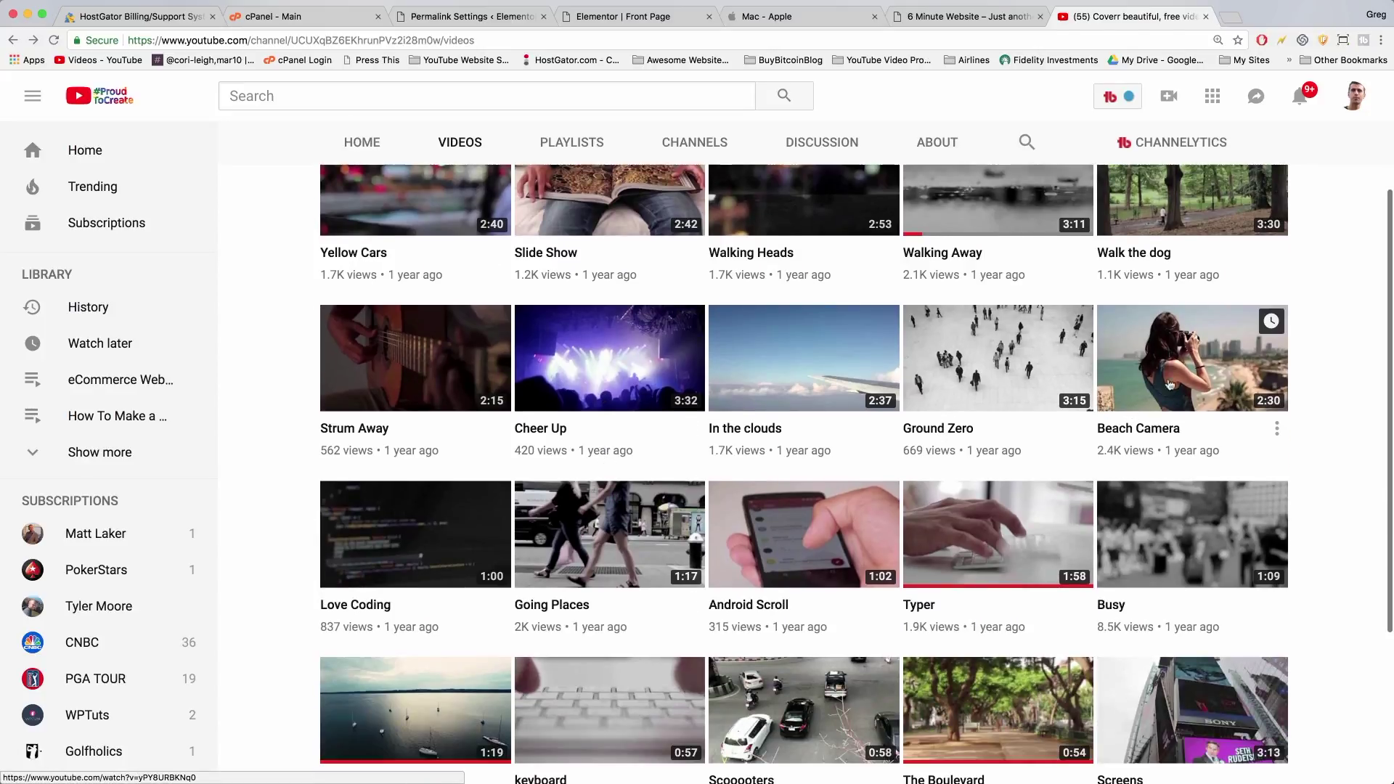
Open the Beach Camera video and skip through it to preview the clip
{"action": "left_click", "coordinate": [1191, 359]}
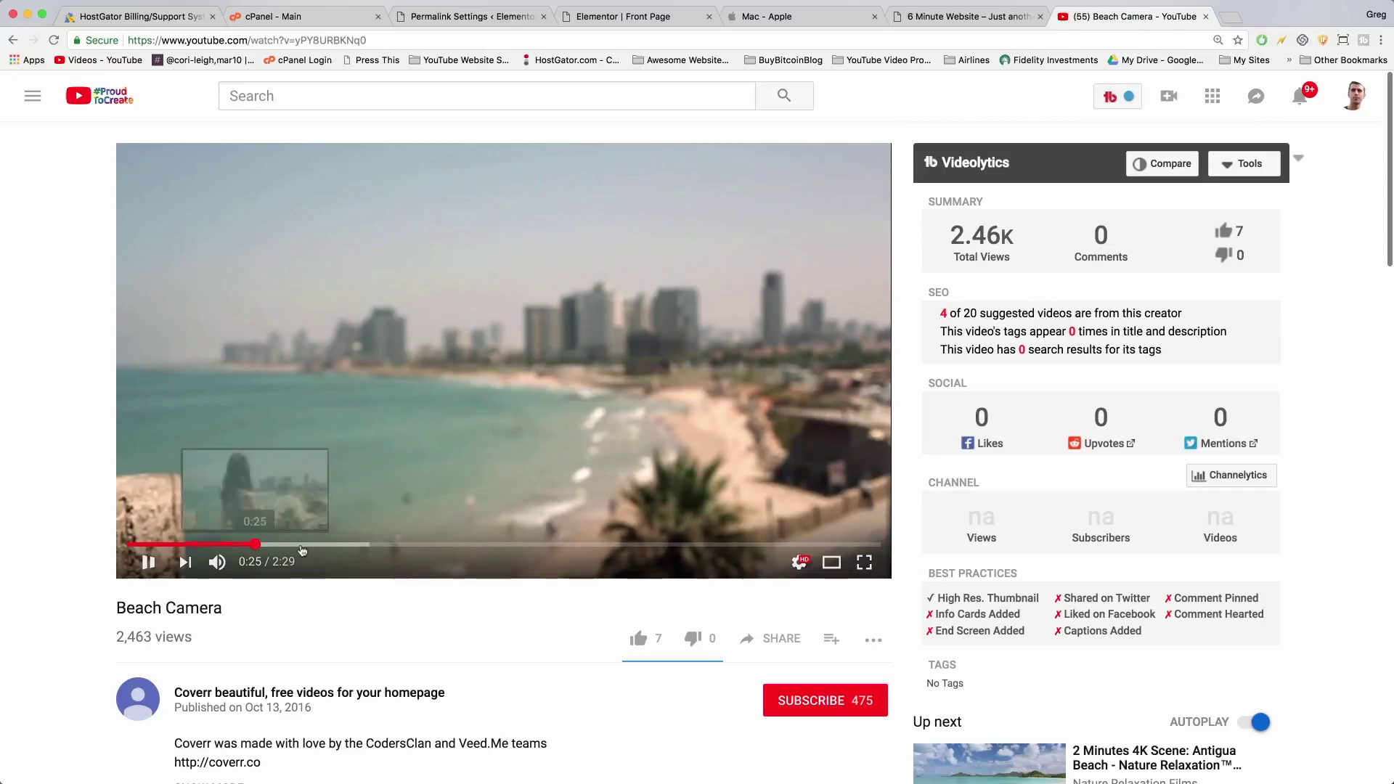
{"action": "left_click", "coordinate": [256, 545]}
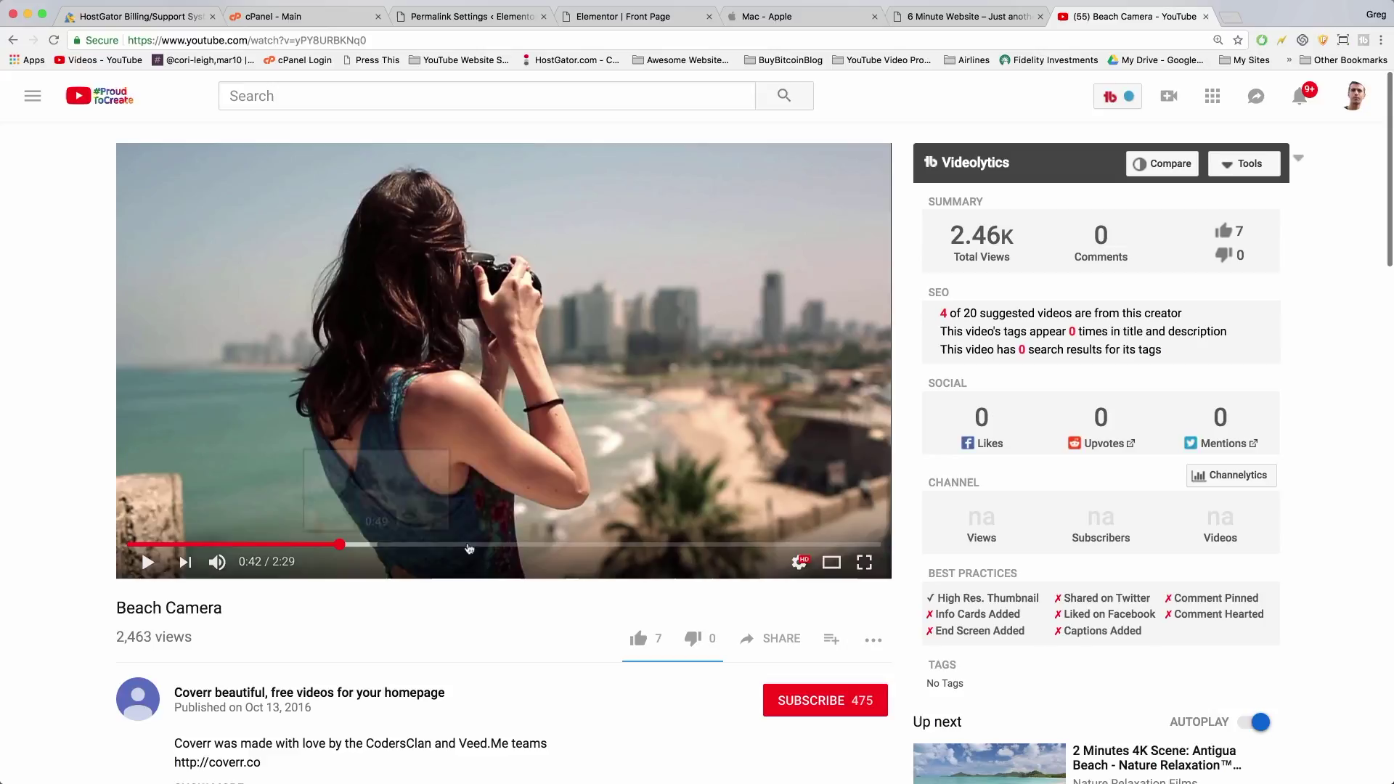
{"action": "left_click", "coordinate": [636, 544]}
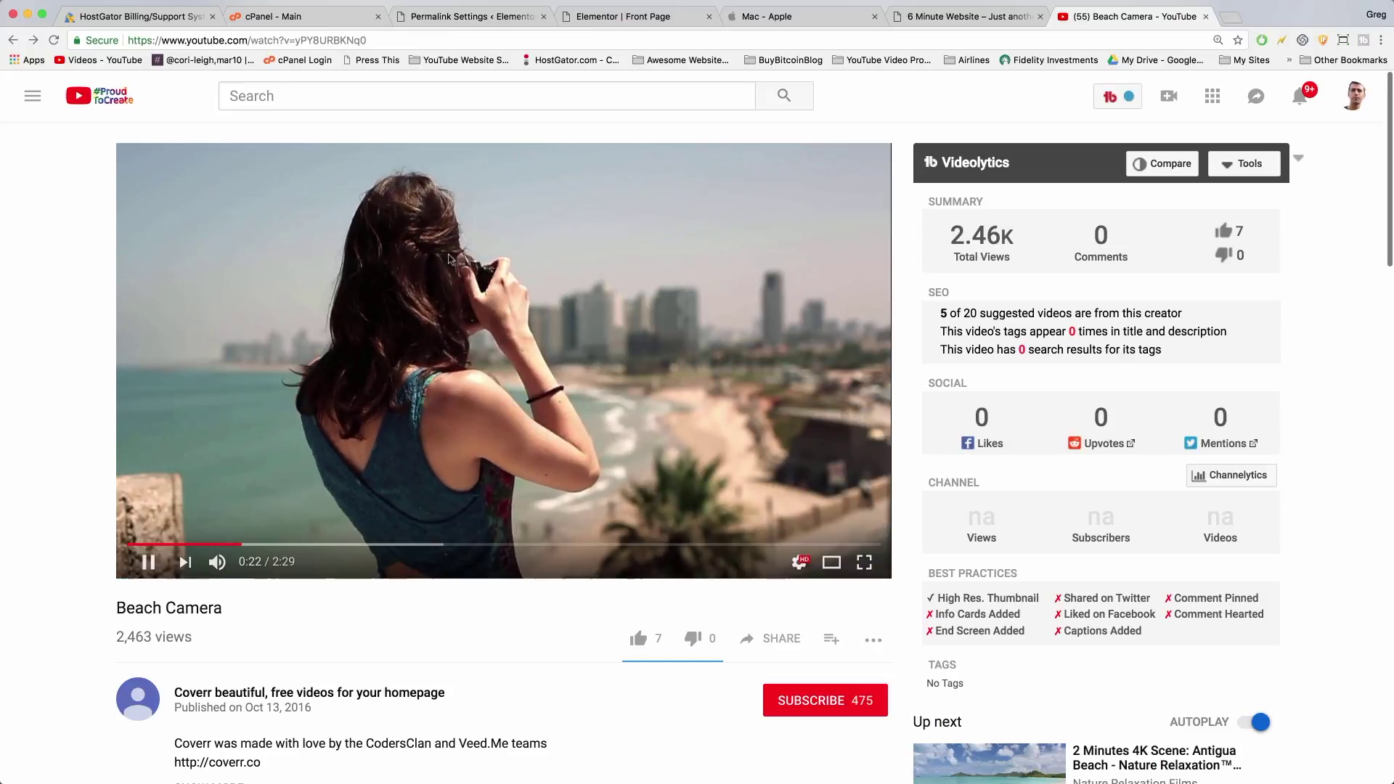
Copy the Beach Camera page address and go back to the Elementor editor
{"action": "left_click", "coordinate": [215, 41]}
{"action": "right_click", "coordinate": [218, 43]}
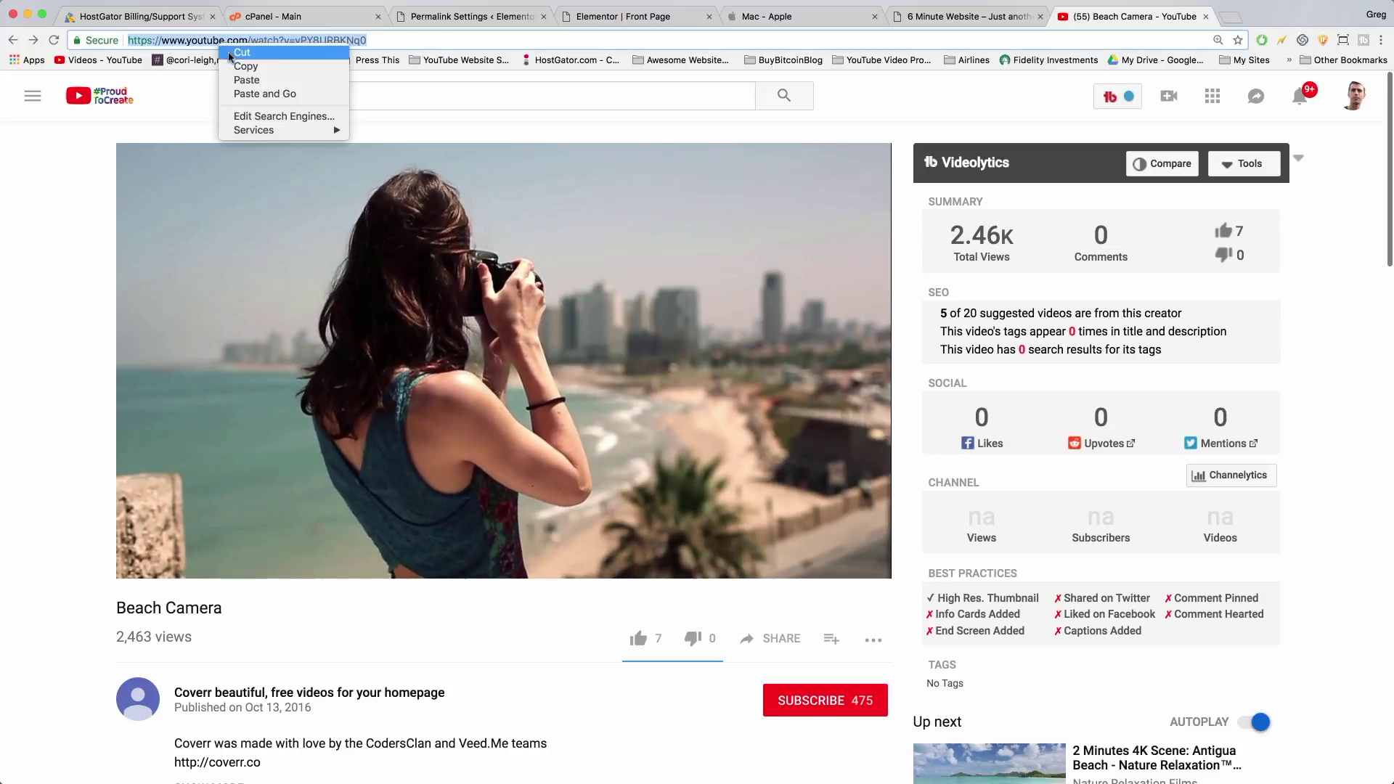
{"action": "left_click", "coordinate": [246, 66]}
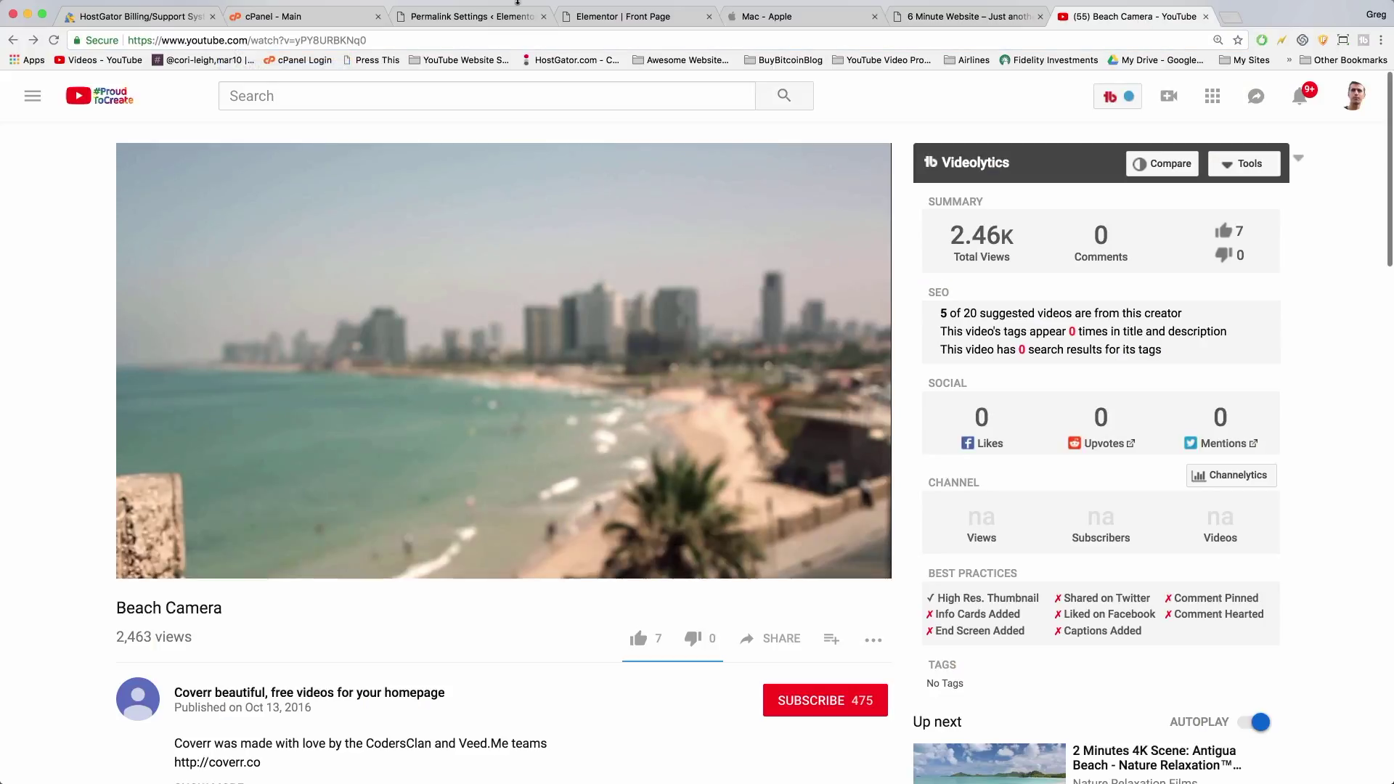
{"action": "left_click", "coordinate": [602, 17]}
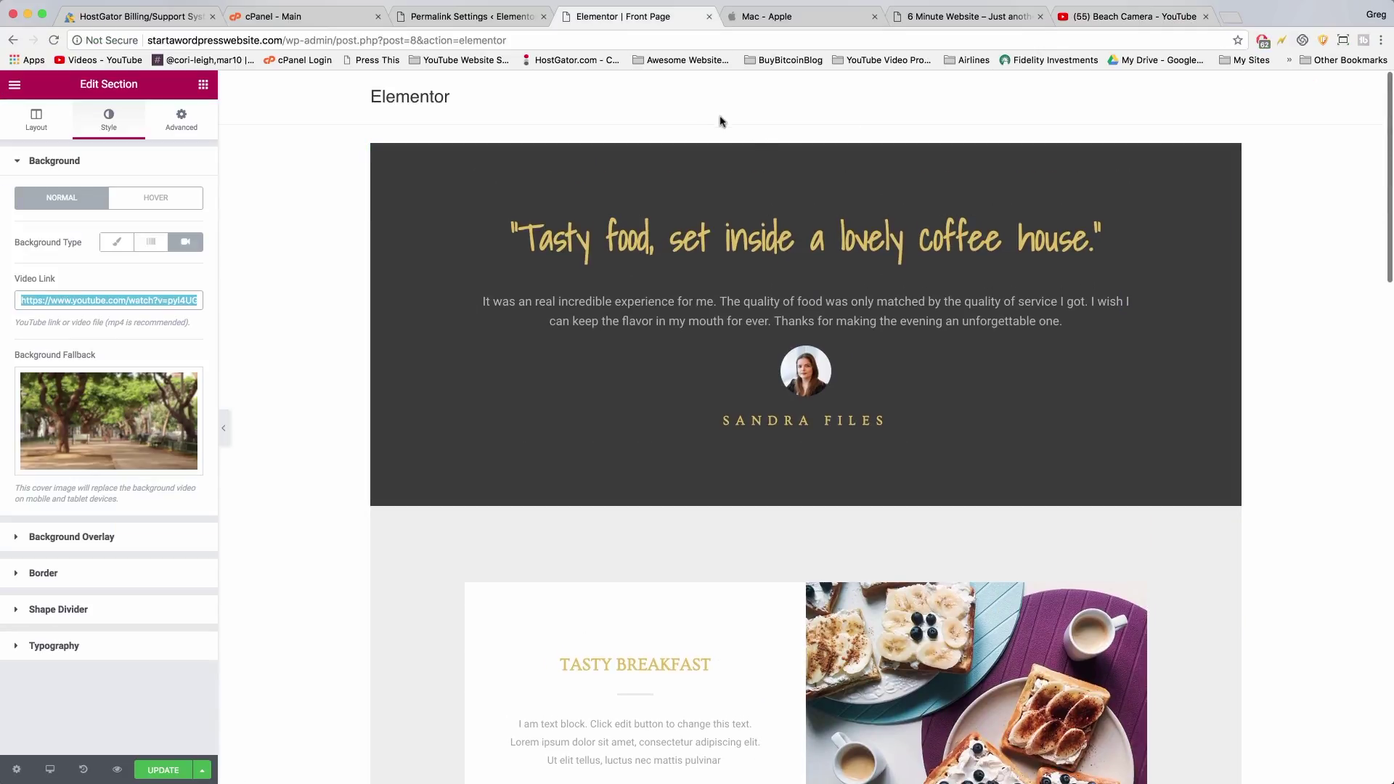
Insert a single-column section at the page top, above the coffee-house testimonial
{"action": "left_click", "coordinate": [808, 135]}
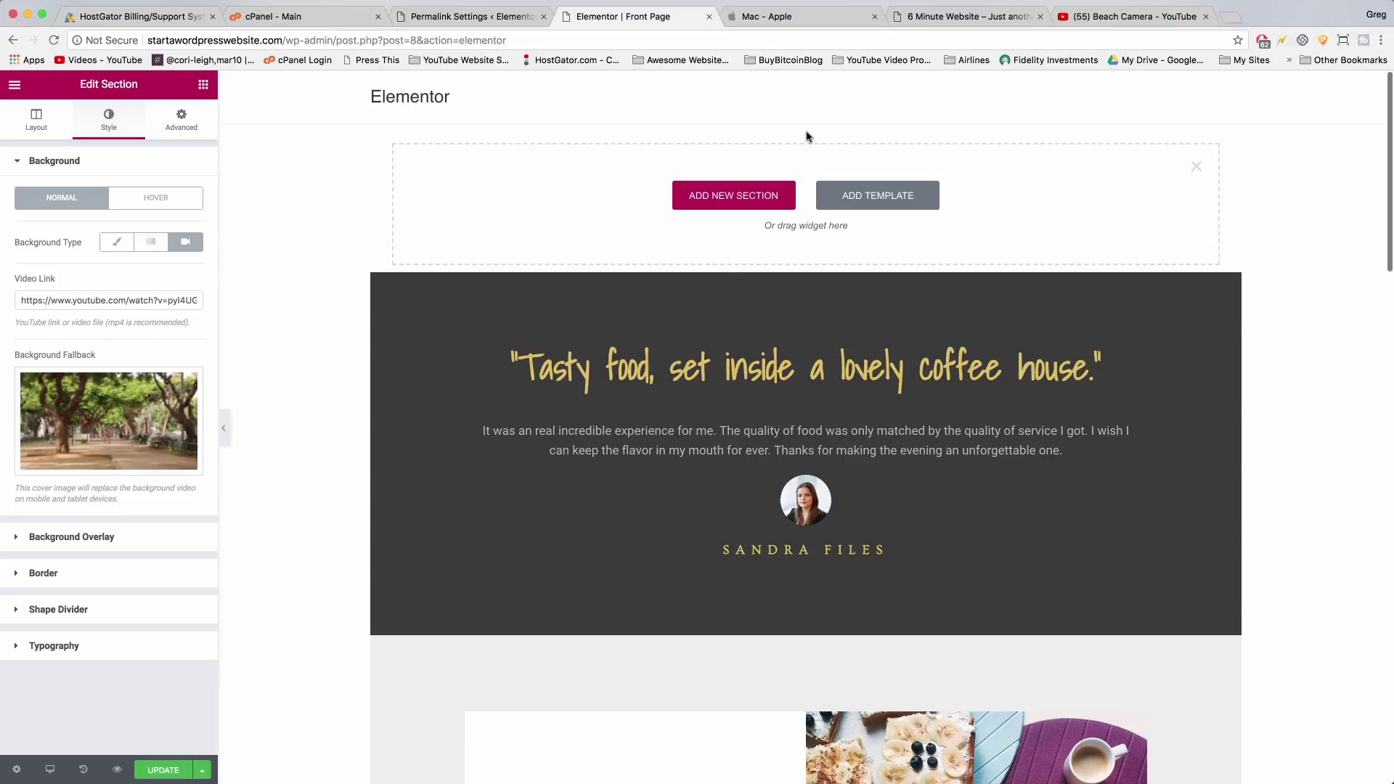
{"action": "left_click", "coordinate": [723, 199]}
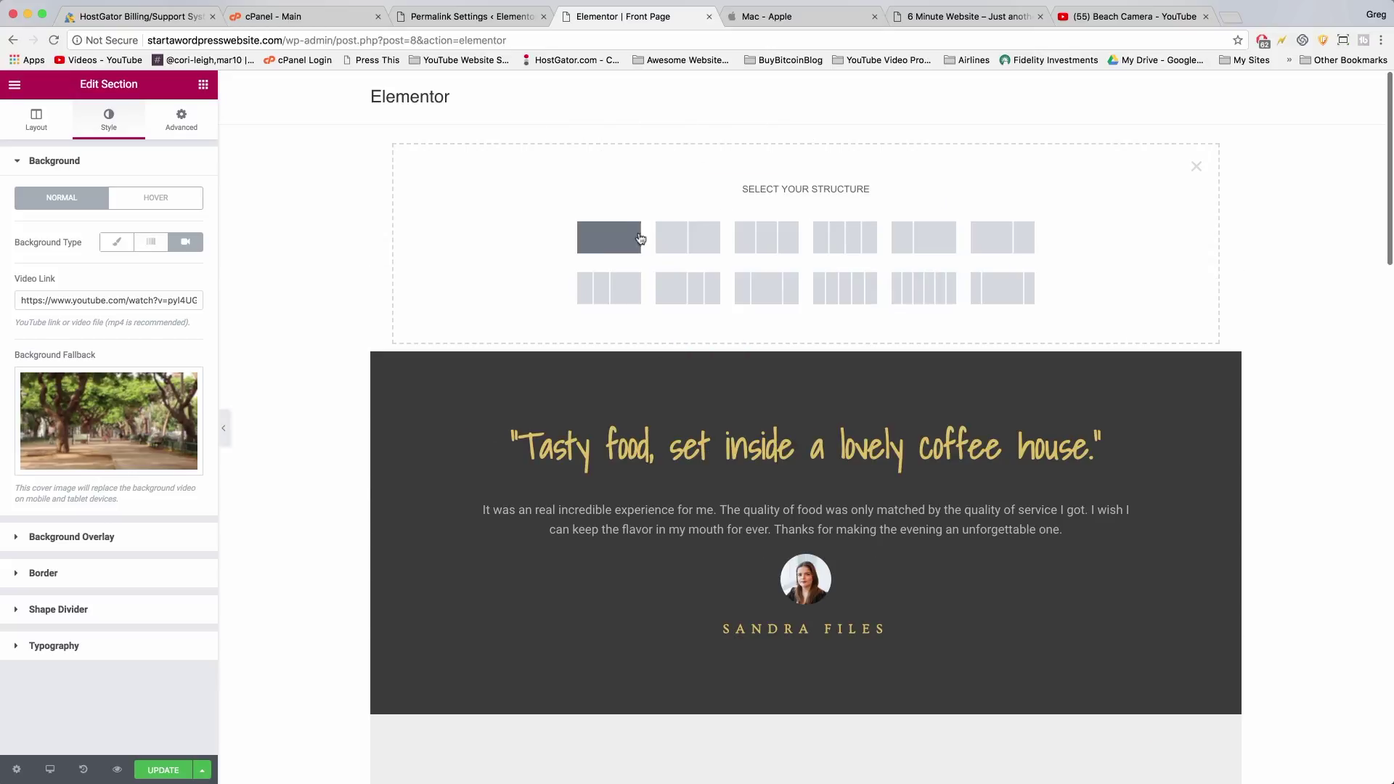
{"action": "left_click", "coordinate": [608, 245]}
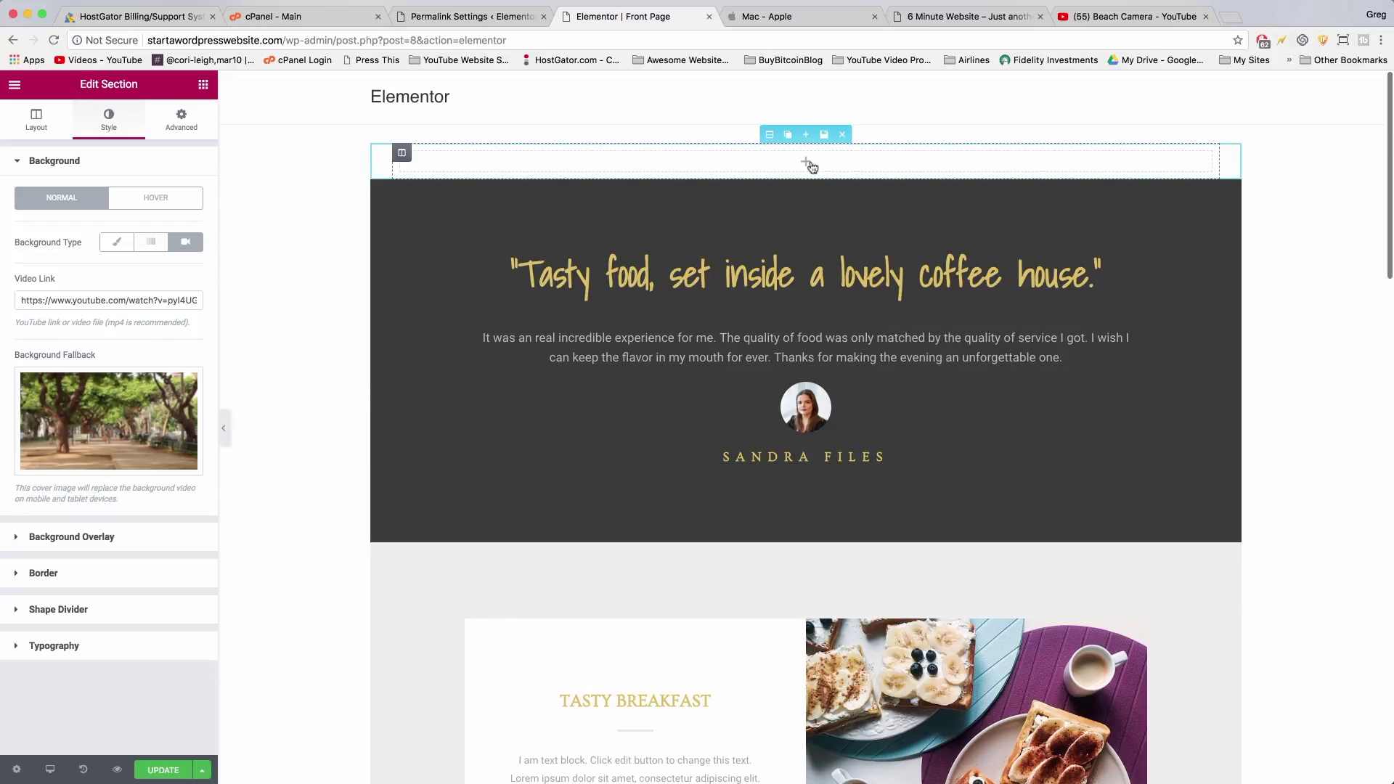
Drag a Heading widget from the widget list into the new empty section
{"action": "key", "text": "Escape"}
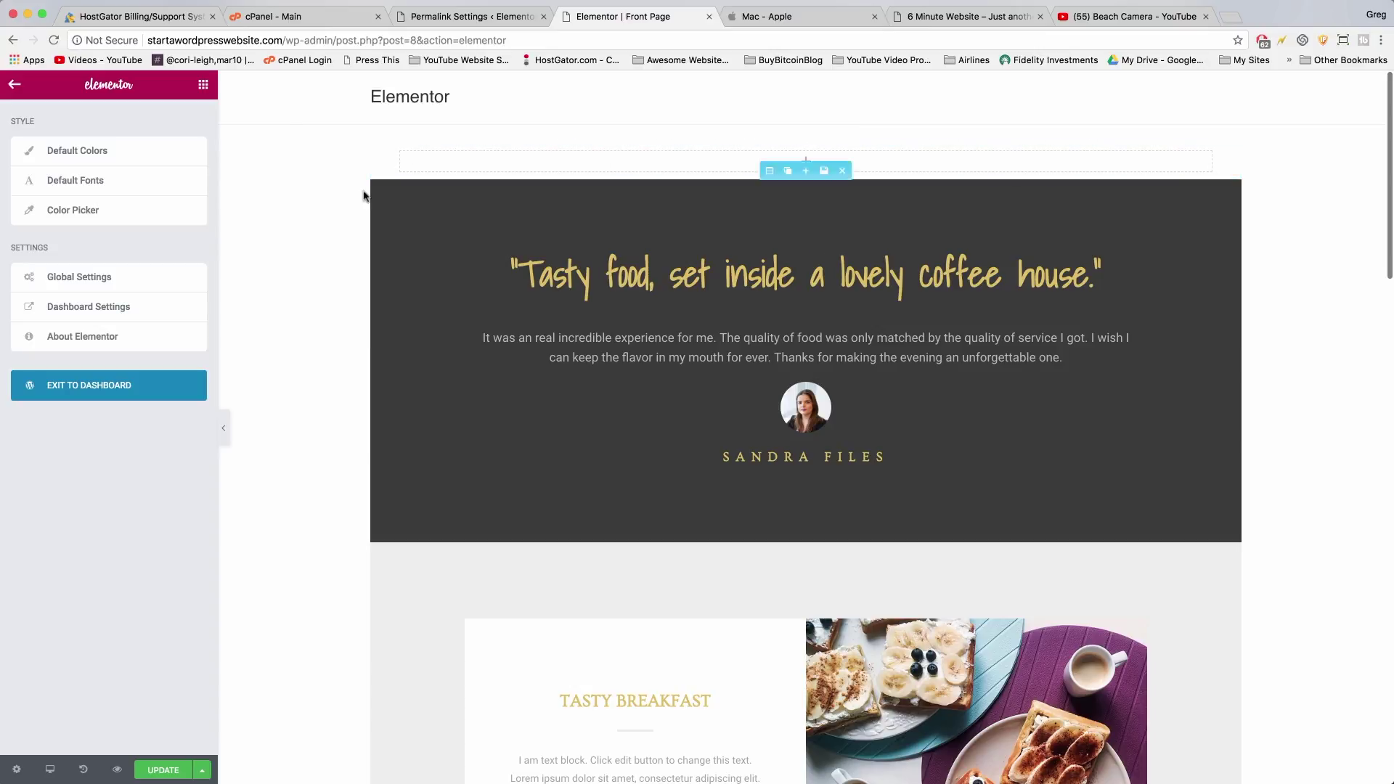
{"action": "left_click", "coordinate": [204, 86]}
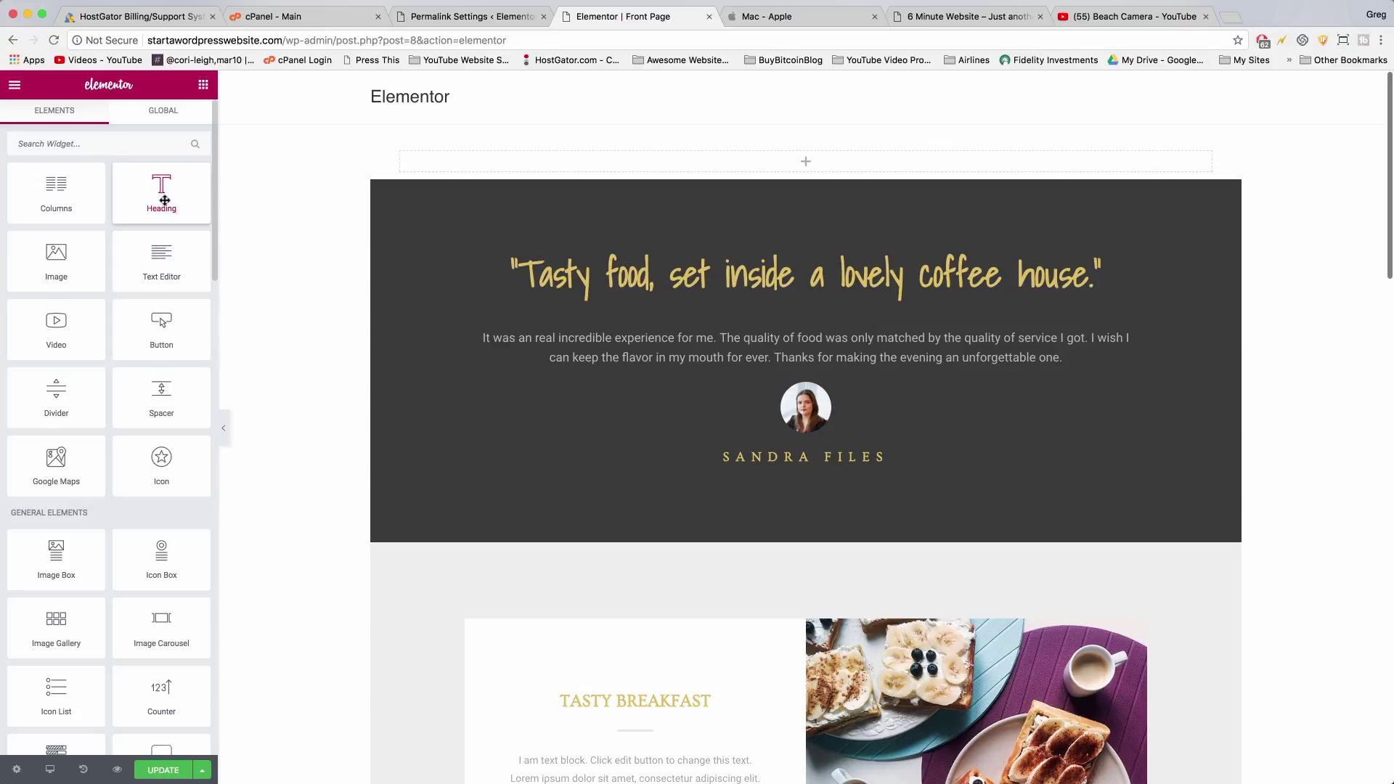
{"action": "left_click_drag", "start_coordinate": [259, 170], "coordinate": [777, 171]}
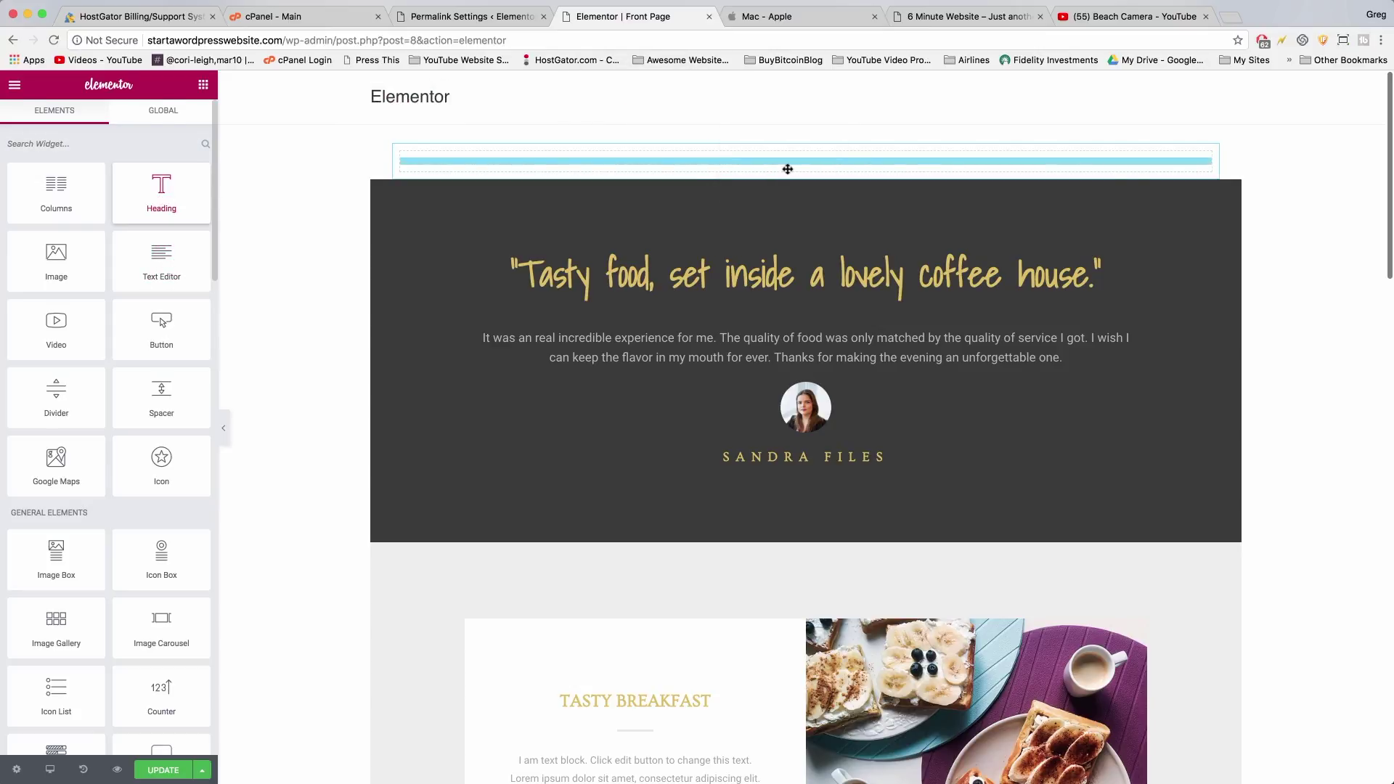
Drag a Text Editor widget below the heading, dismissing the Time Machine prompt with Decide Later
{"action": "left_click", "coordinate": [204, 86]}
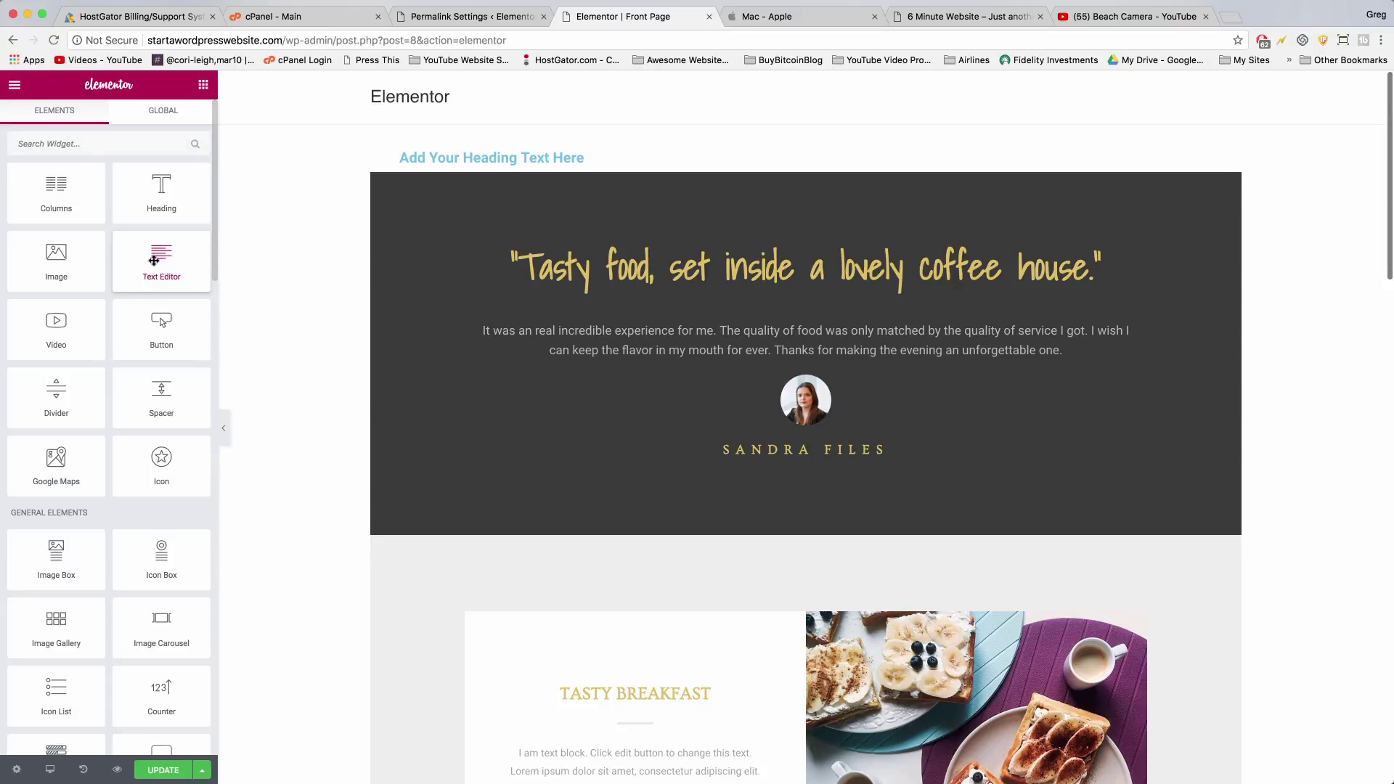
{"action": "left_click_drag", "start_coordinate": [324, 128], "coordinate": [186, 251]}
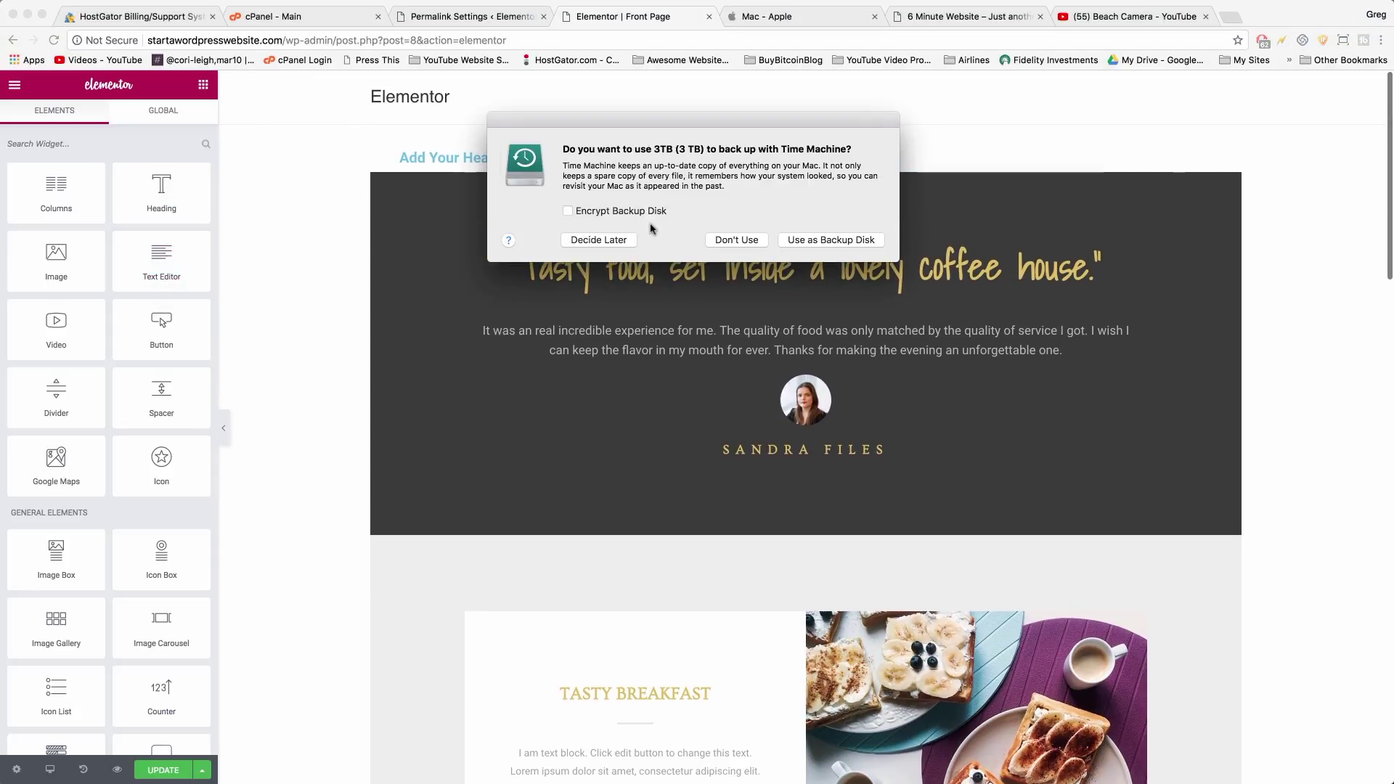
{"action": "left_click", "coordinate": [601, 240]}
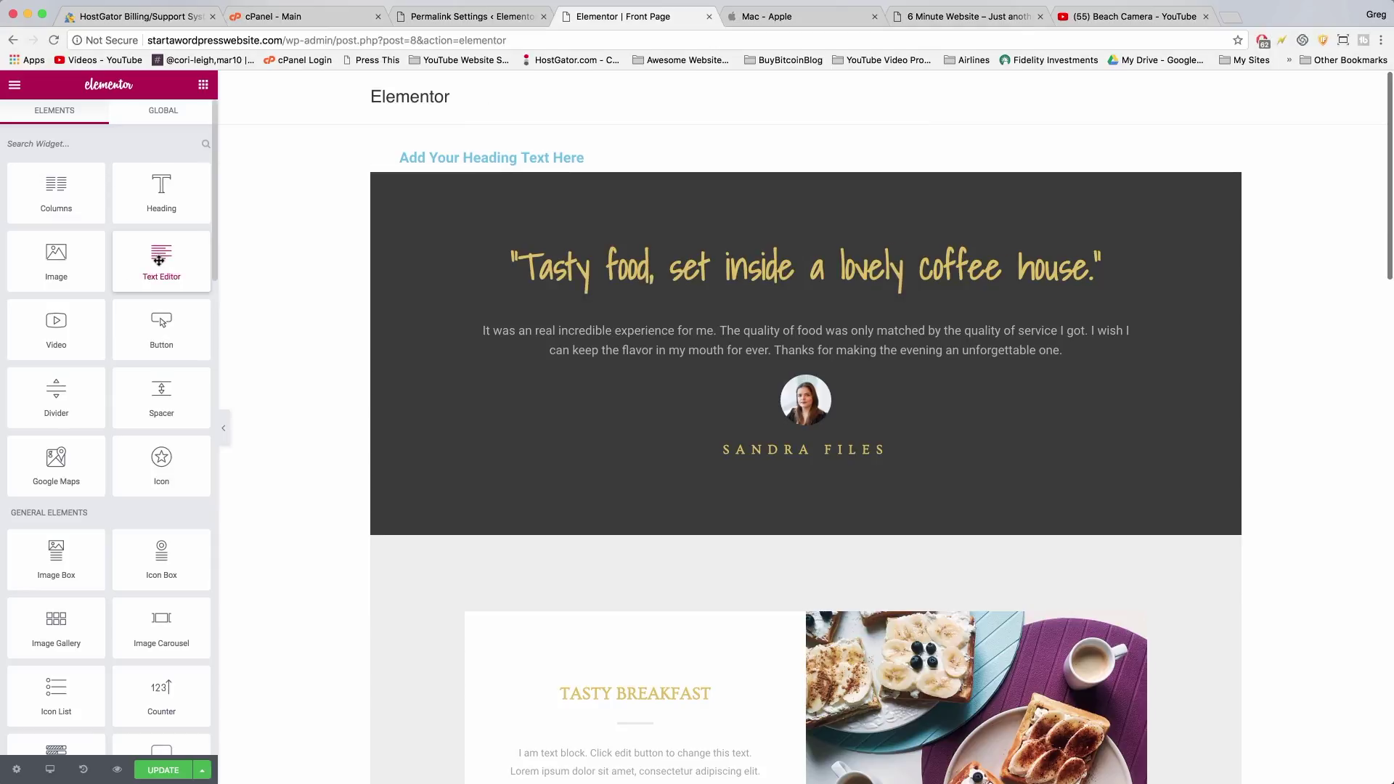
{"action": "left_click_drag", "start_coordinate": [160, 260], "coordinate": [467, 166]}
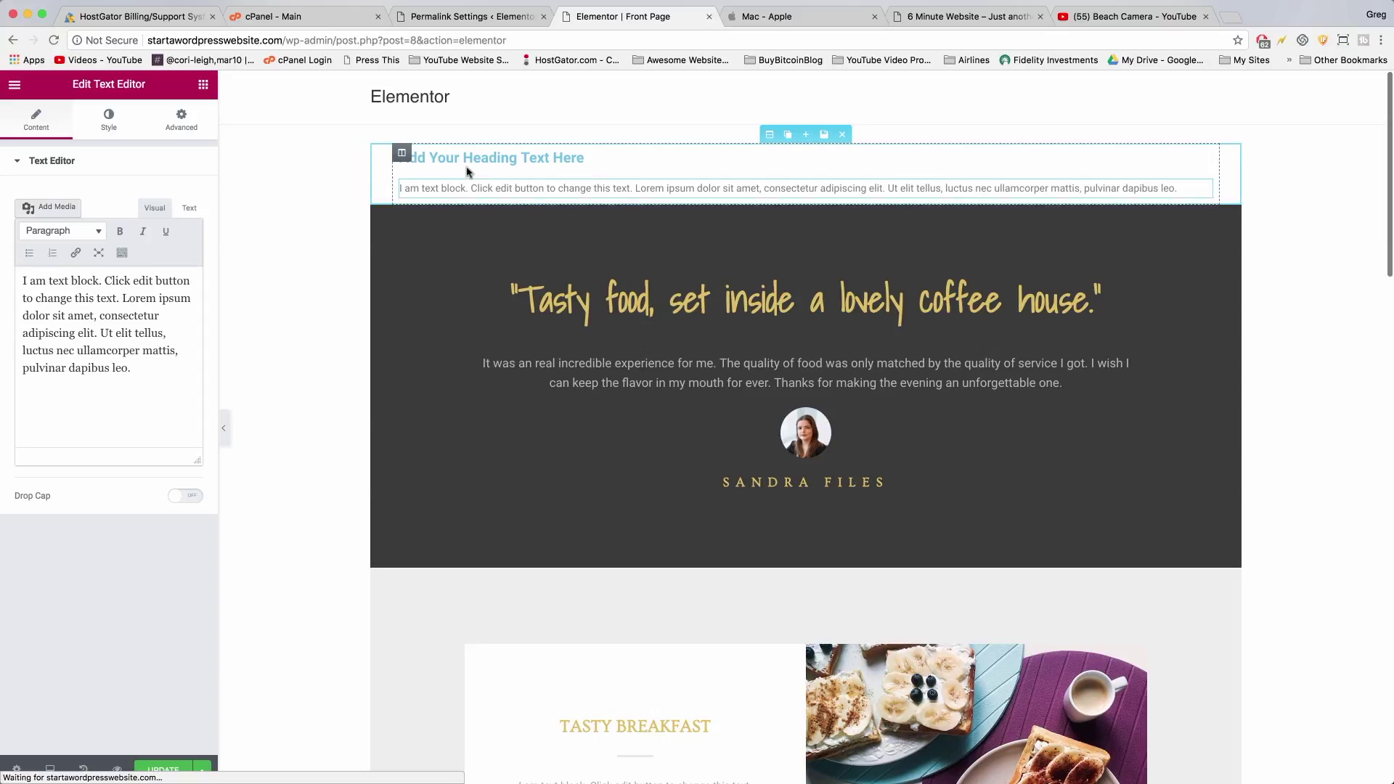
{"action": "left_click", "coordinate": [201, 88]}
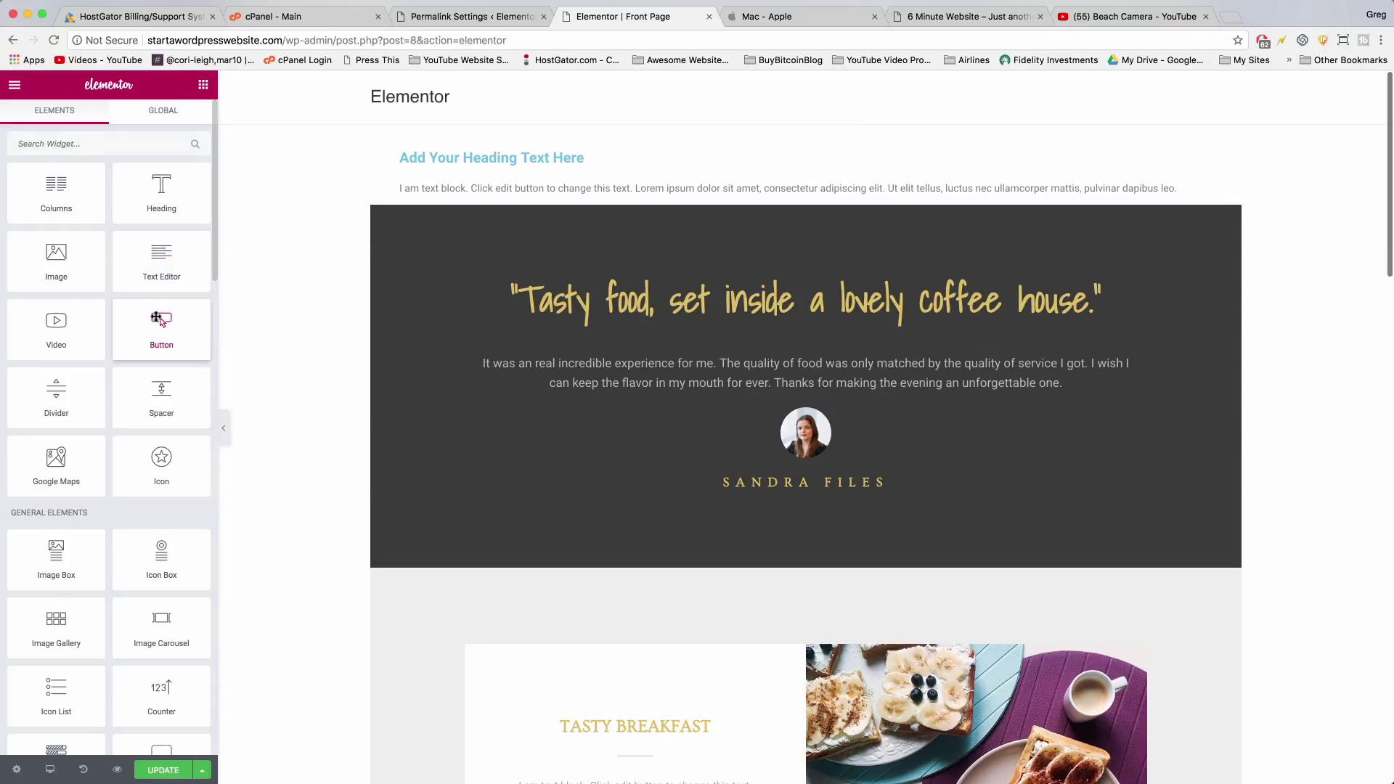
Drag a Button widget ('Click here') beneath the text block
{"action": "left_click_drag", "start_coordinate": [159, 334], "coordinate": [471, 209]}
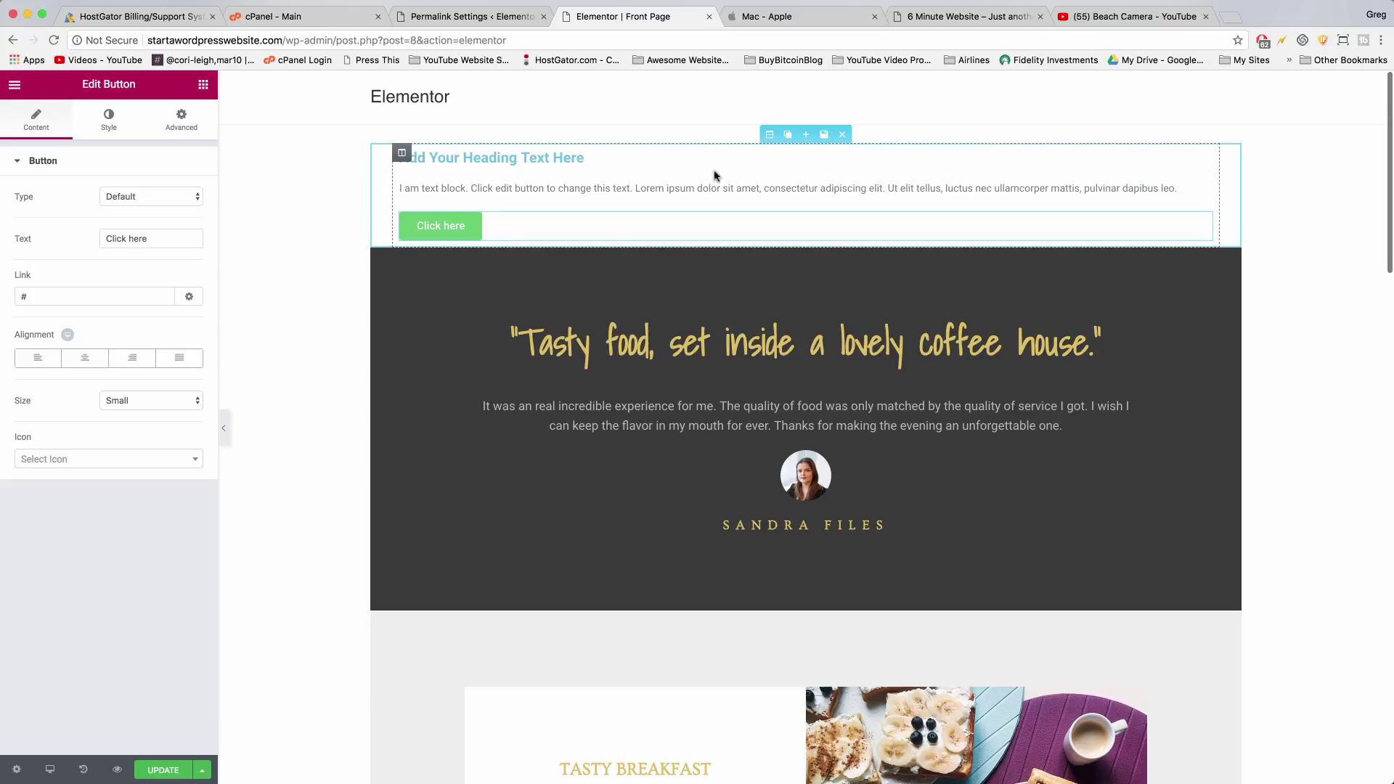
Set the top section's Style background type to video and paste the Beach Camera YouTube link
{"action": "left_click", "coordinate": [768, 134]}
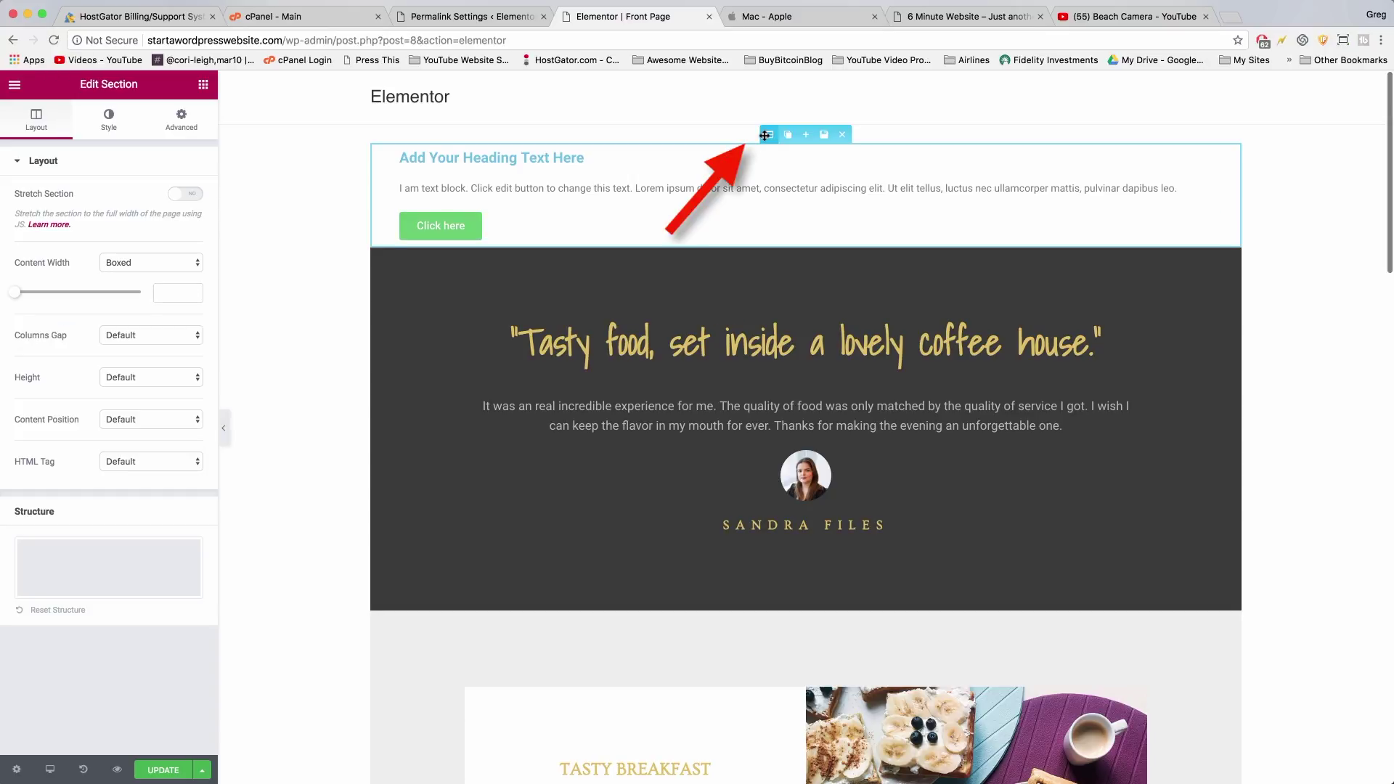
{"action": "left_click", "coordinate": [101, 124]}
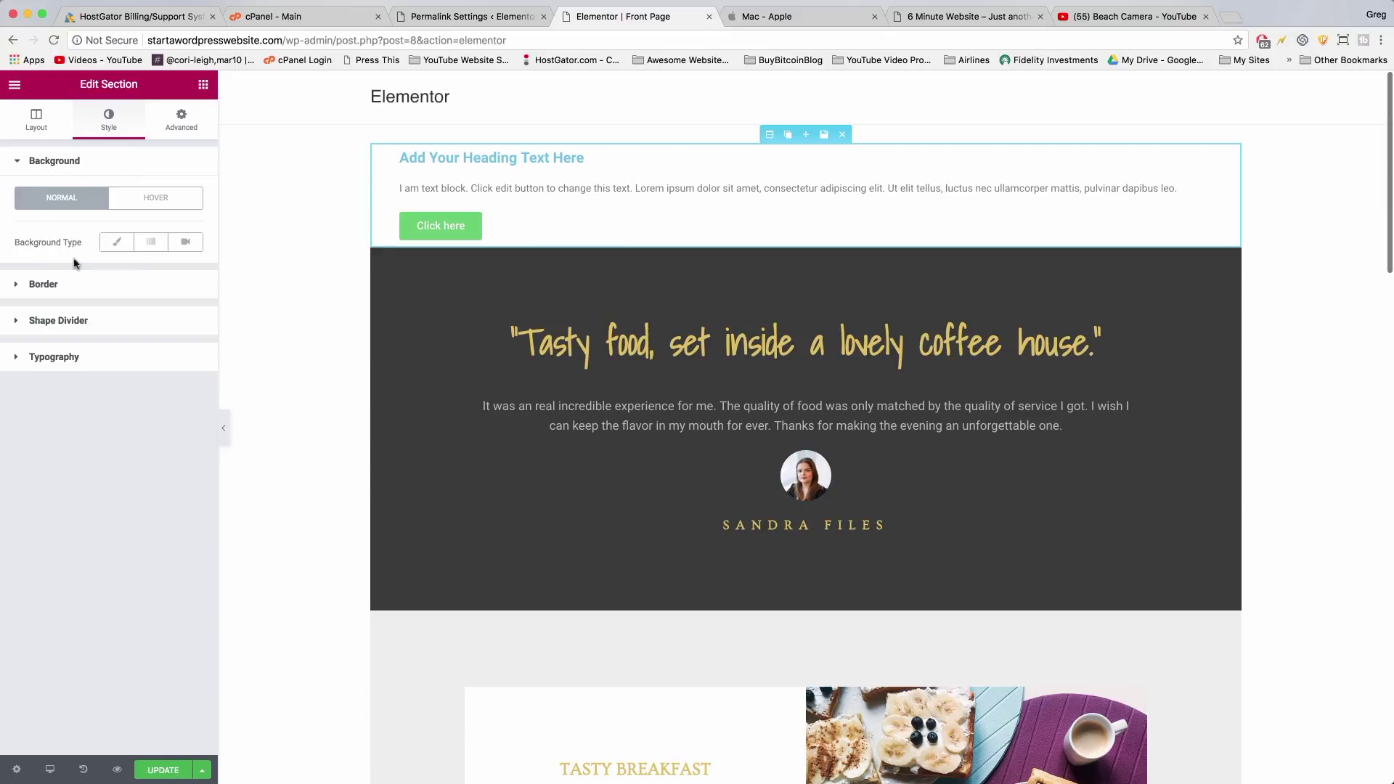
{"action": "left_click", "coordinate": [184, 243]}
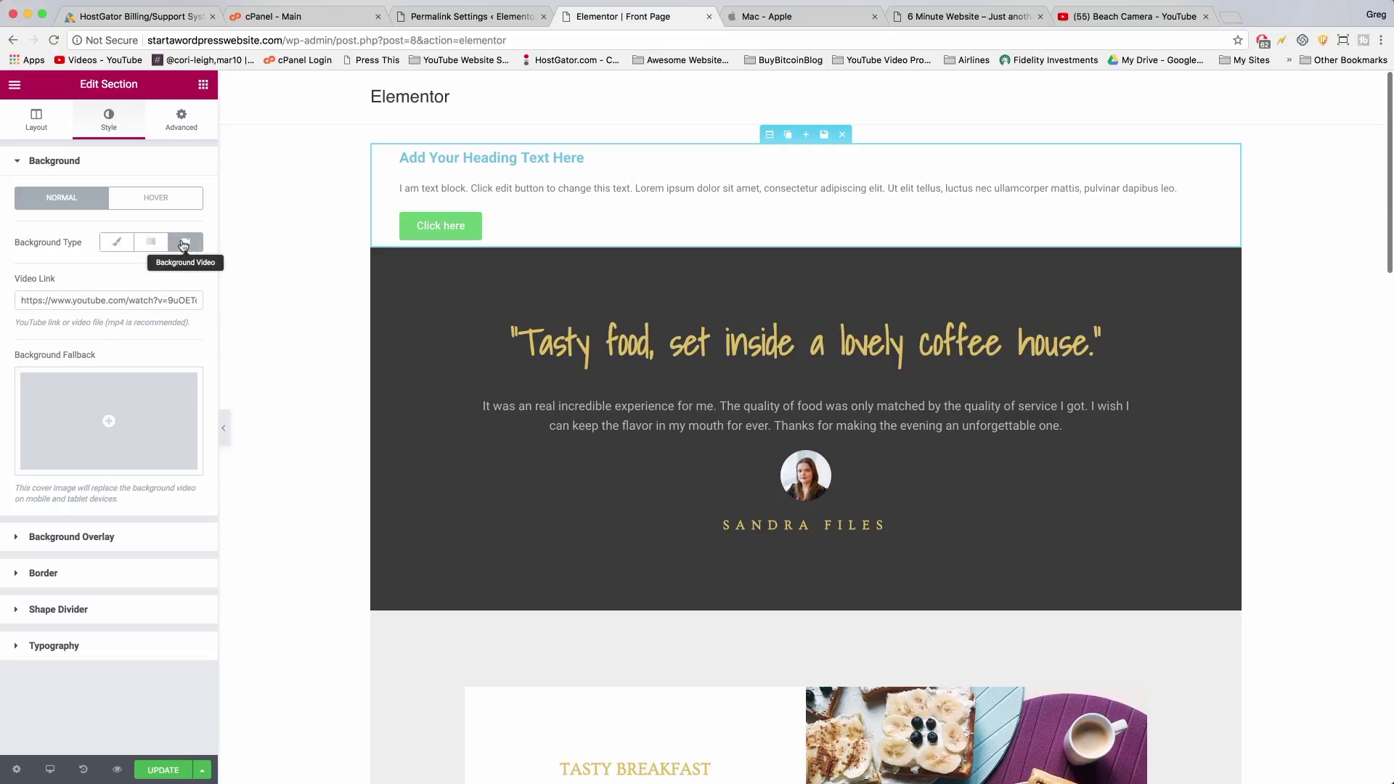
{"action": "right_click", "coordinate": [62, 304]}
{"action": "left_click", "coordinate": [90, 376]}
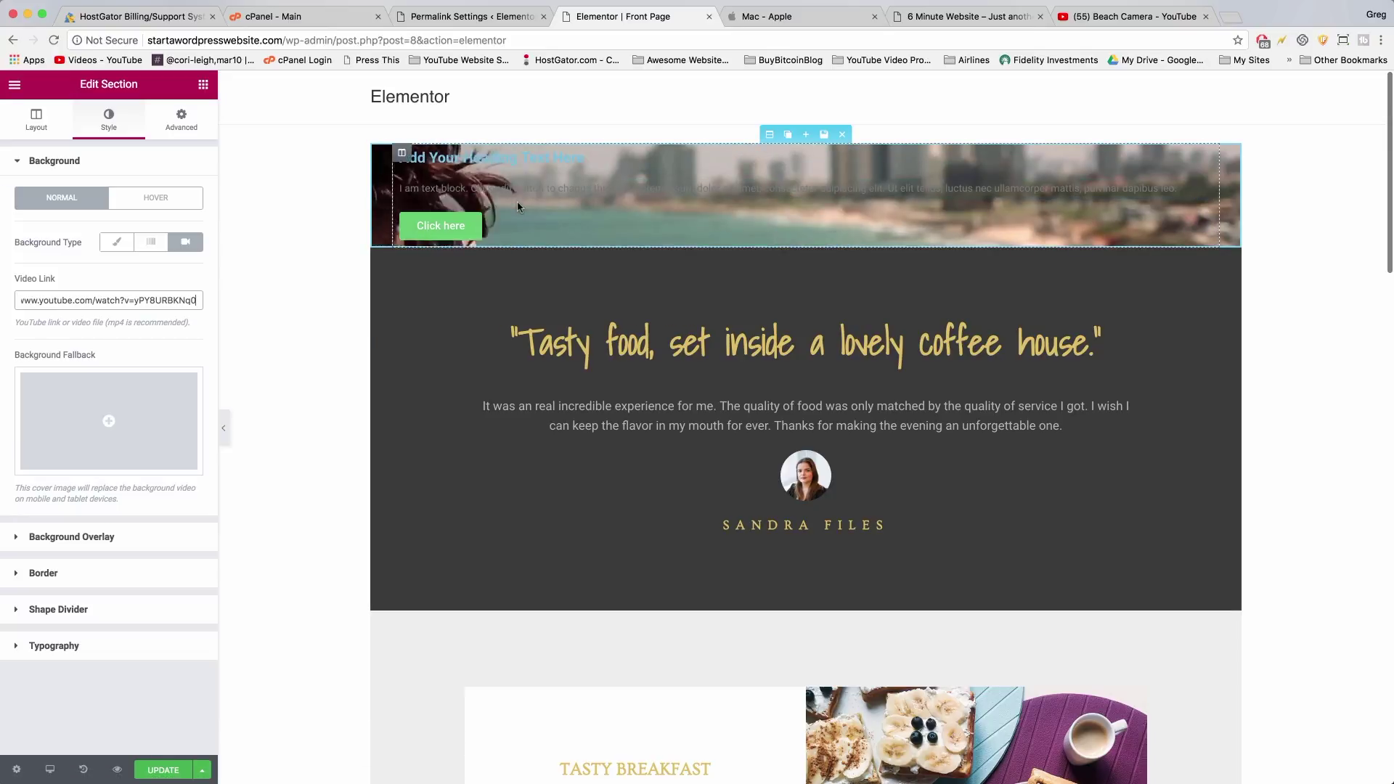
In Layout, turn on Stretch Section, set Height to Fit To Screen and Columns Gap to No Gap
{"action": "left_click", "coordinate": [38, 123]}
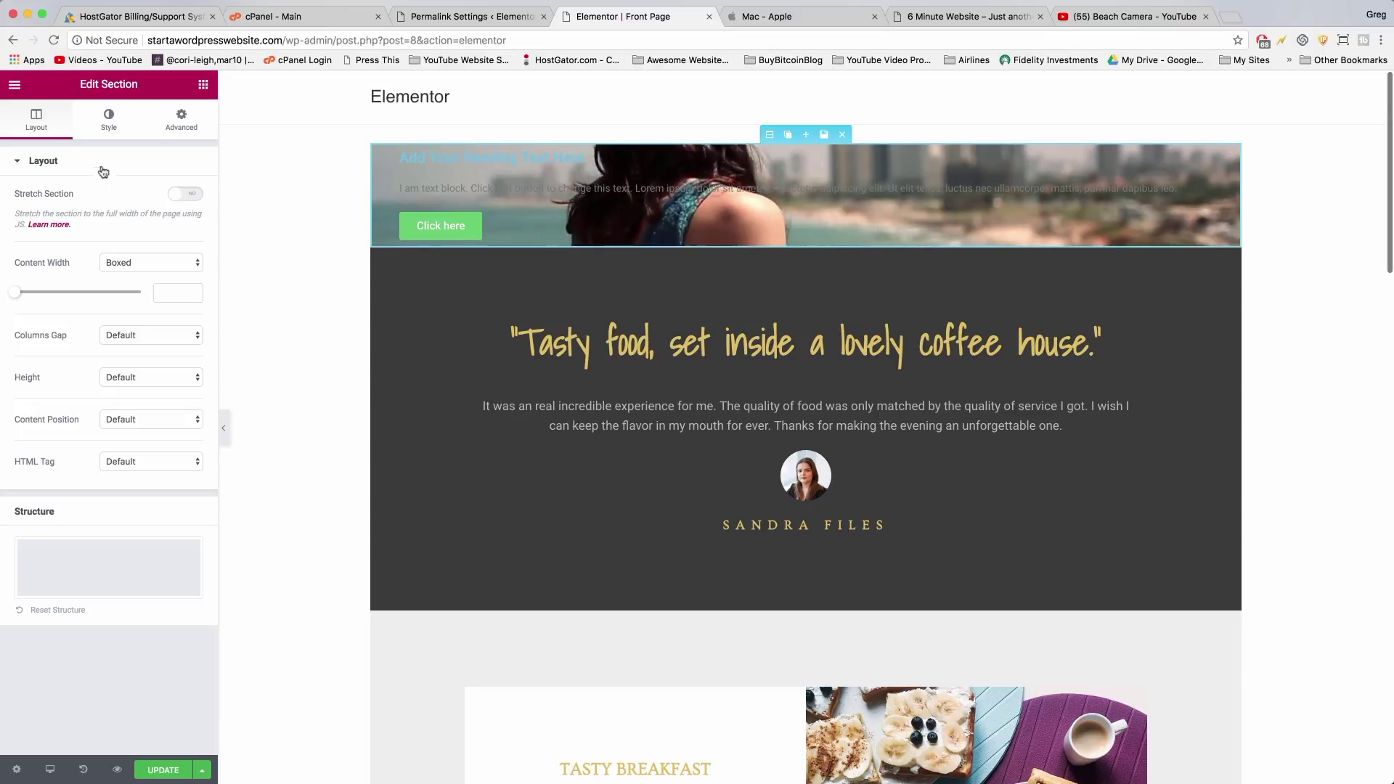
{"action": "left_click", "coordinate": [174, 196]}
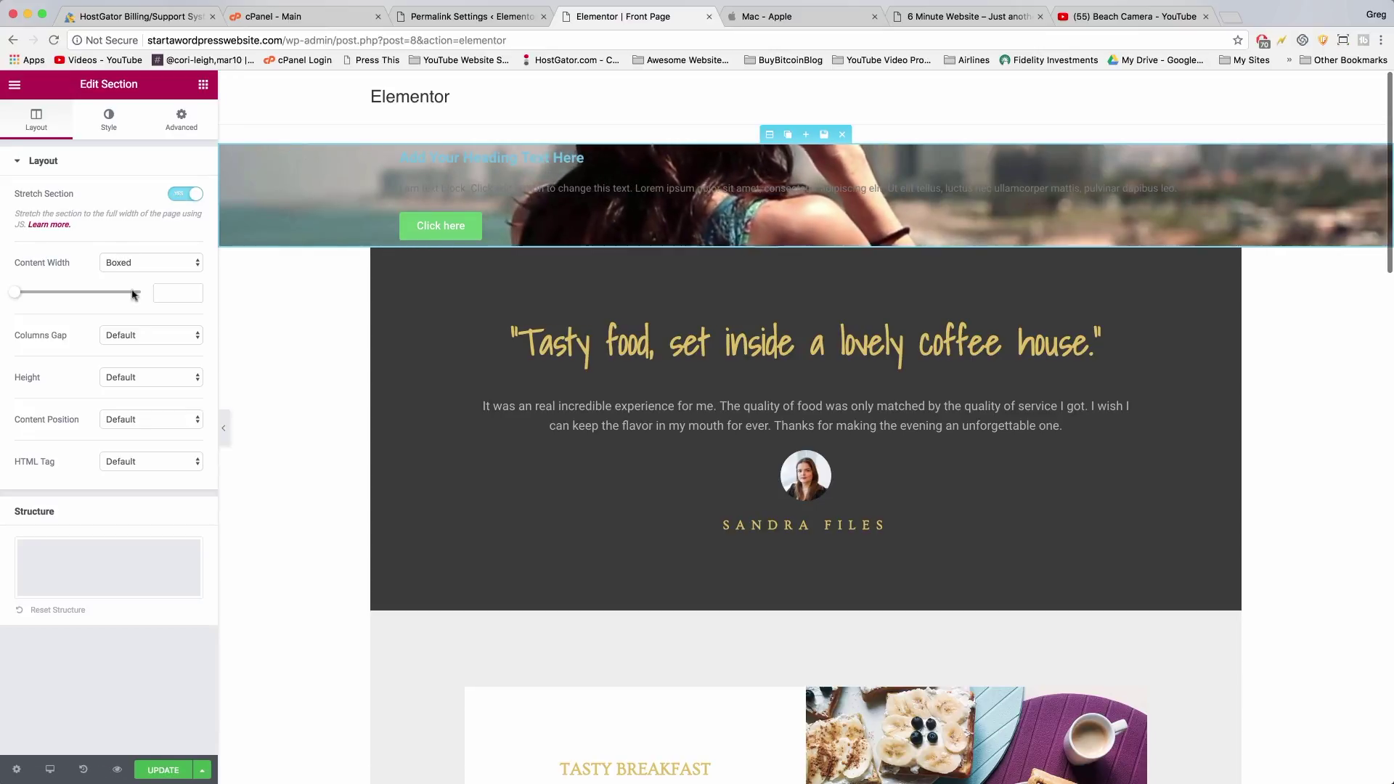
{"action": "left_click", "coordinate": [124, 378]}
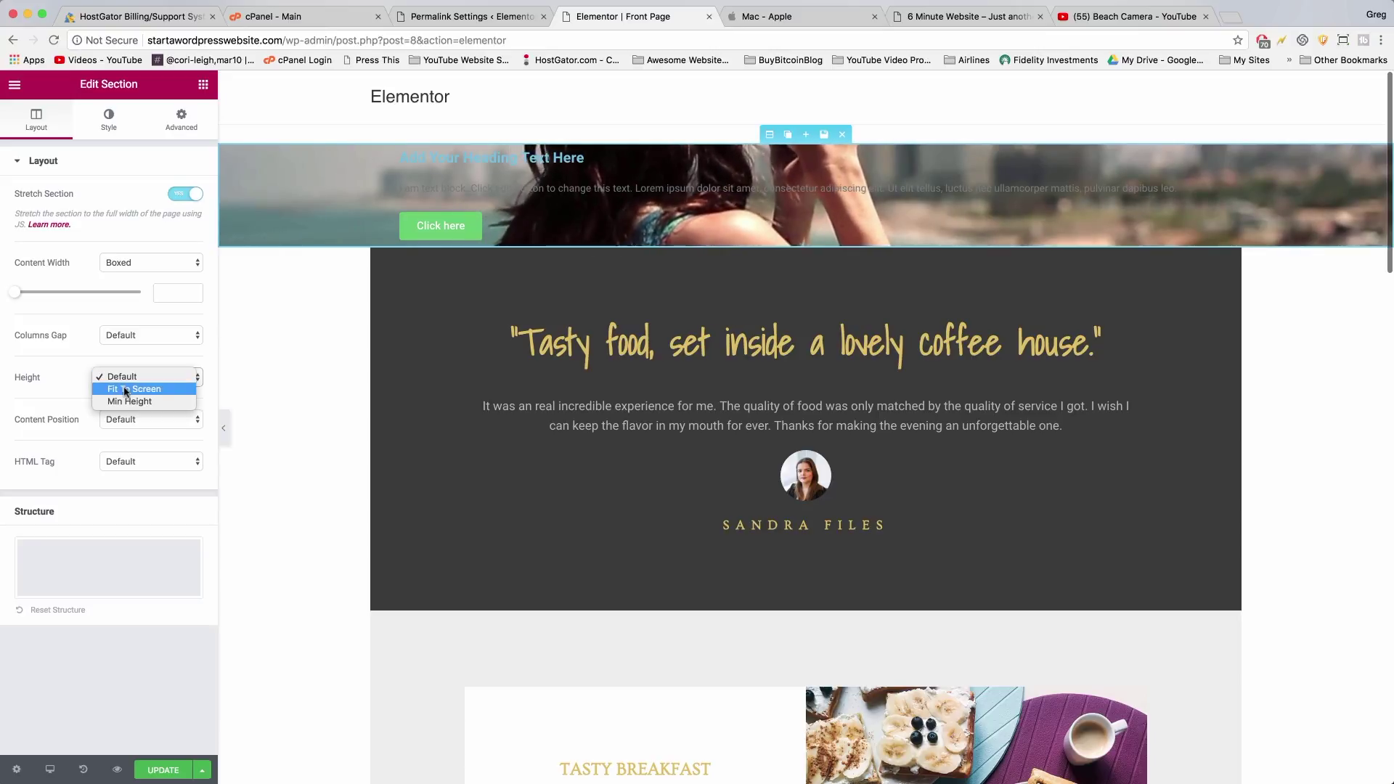
{"action": "left_click", "coordinate": [124, 390]}
{"action": "scroll", "coordinate": [442, 400], "scroll_direction": "down", "scroll_amount": 10}
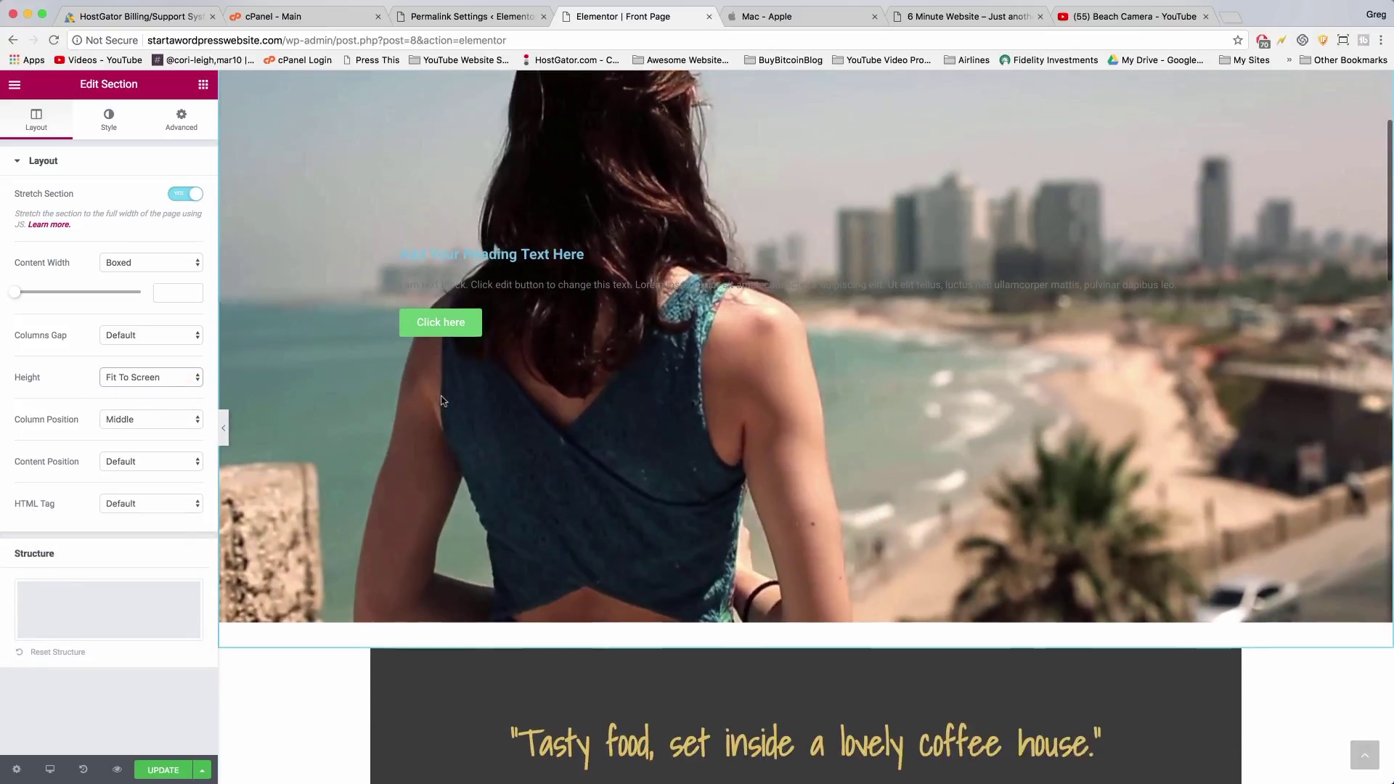
{"action": "scroll", "coordinate": [441, 401], "scroll_direction": "up", "scroll_amount": 8}
{"action": "scroll", "coordinate": [441, 401], "scroll_direction": "up", "scroll_amount": 2}
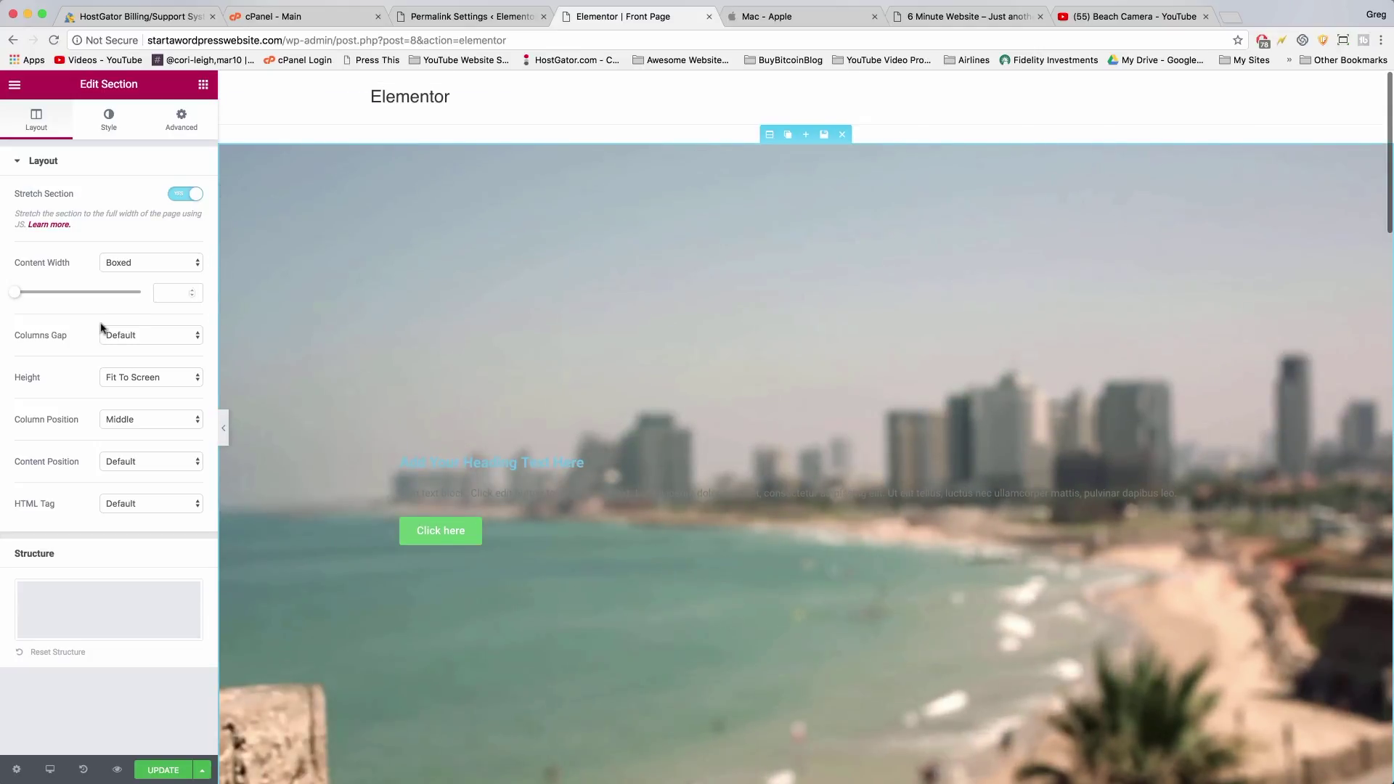
{"action": "left_click", "coordinate": [164, 337]}
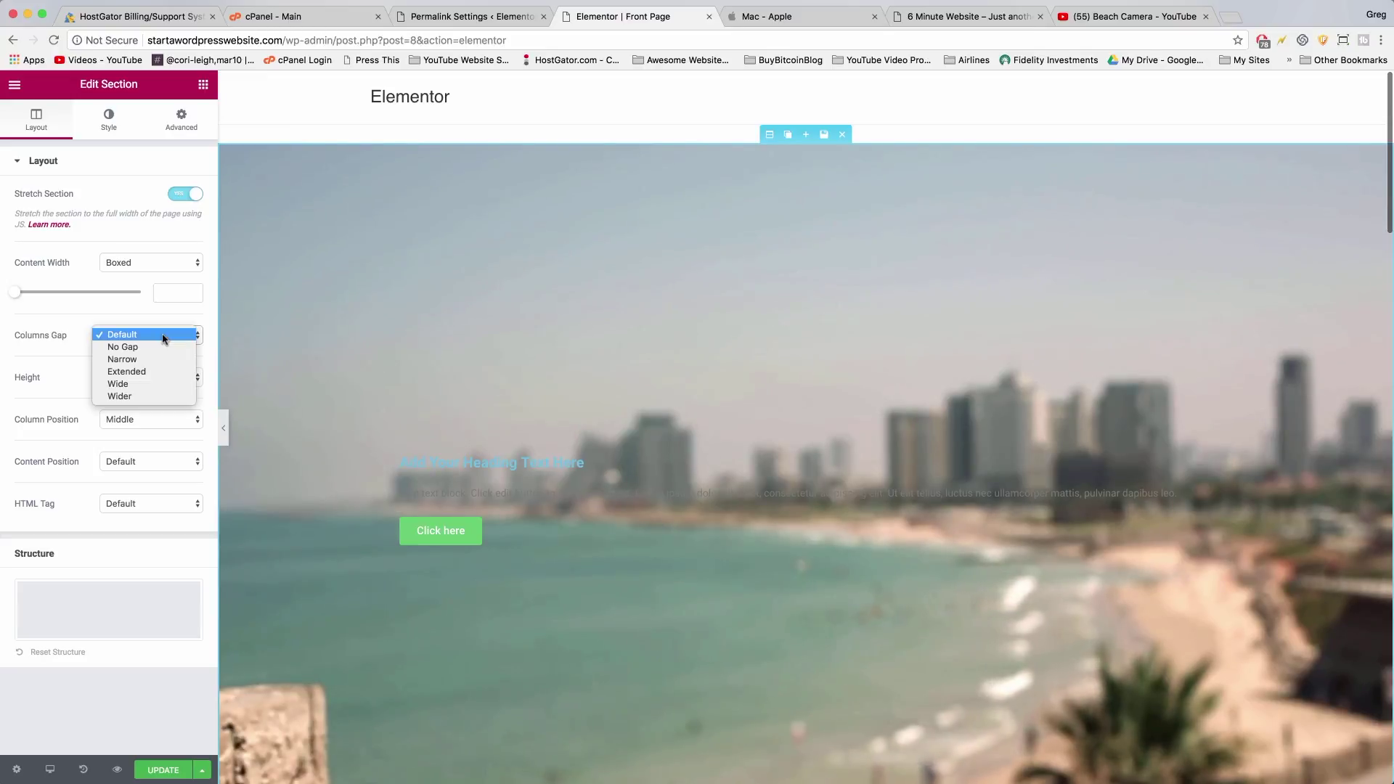
{"action": "left_click", "coordinate": [164, 348]}
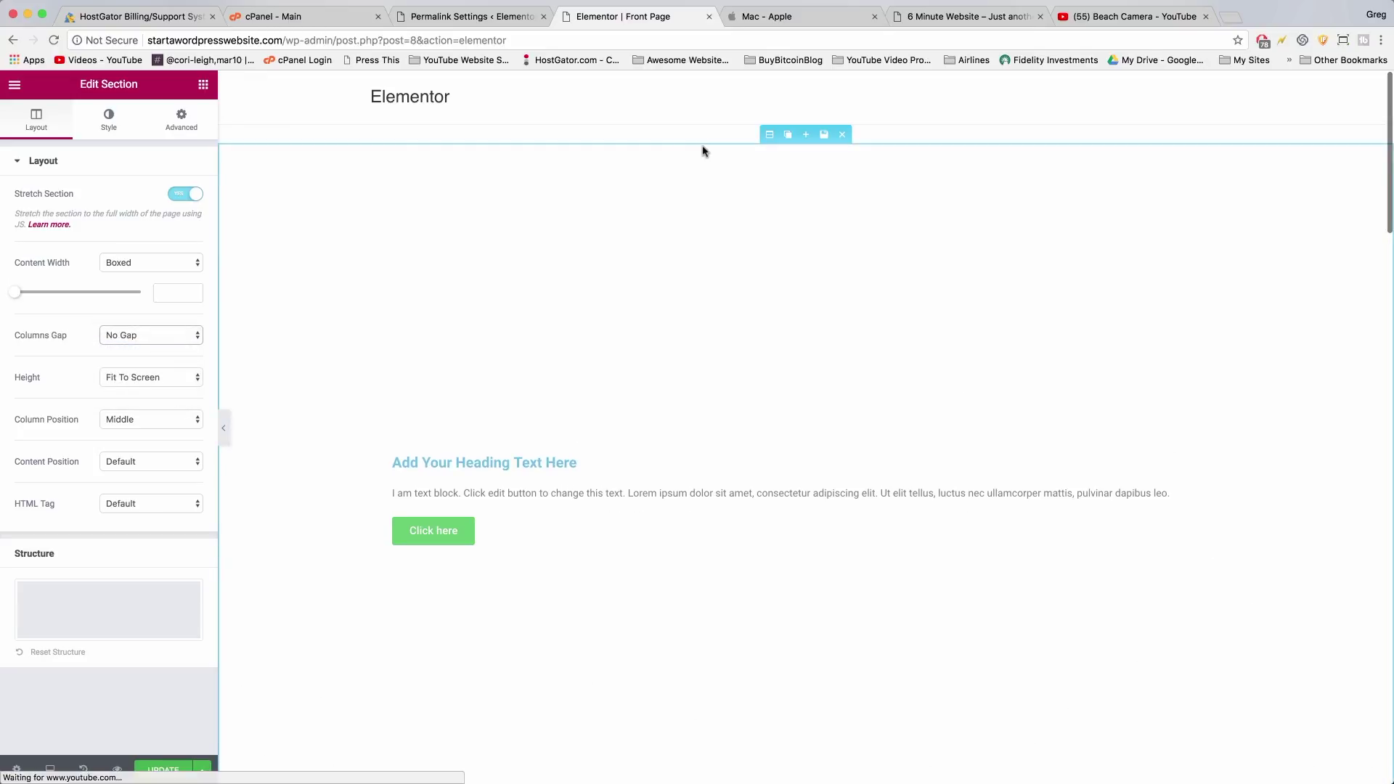